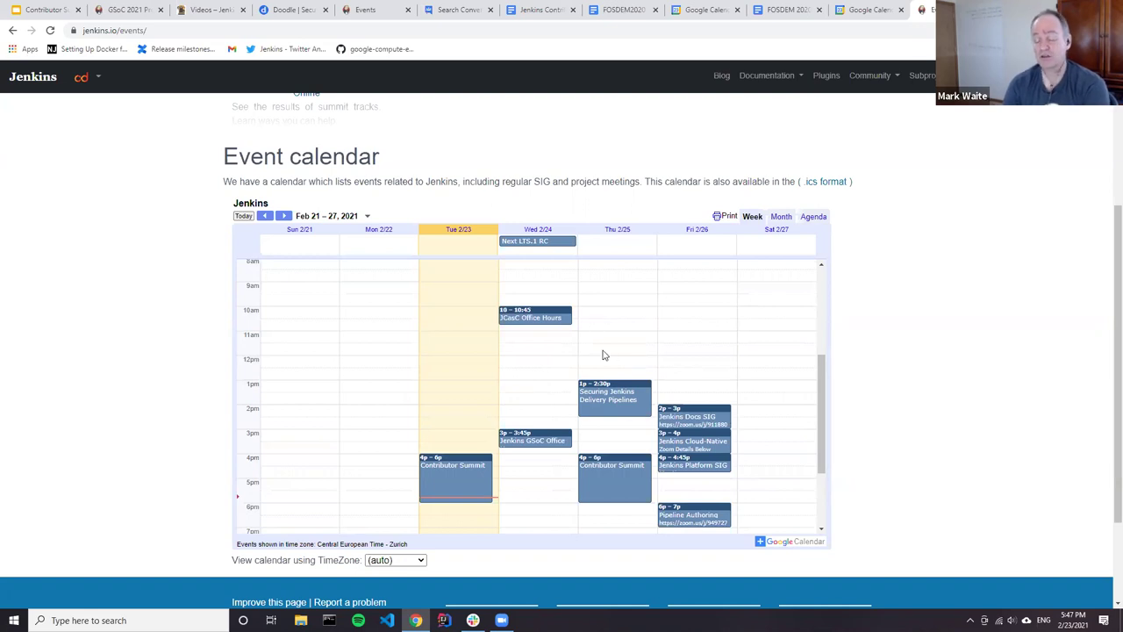
# Step: Scroll the Jenkins.io Feb 21–27 event calendar down to show the 1pm–11pm rows
pyautogui.scroll(-3, 586, 362)
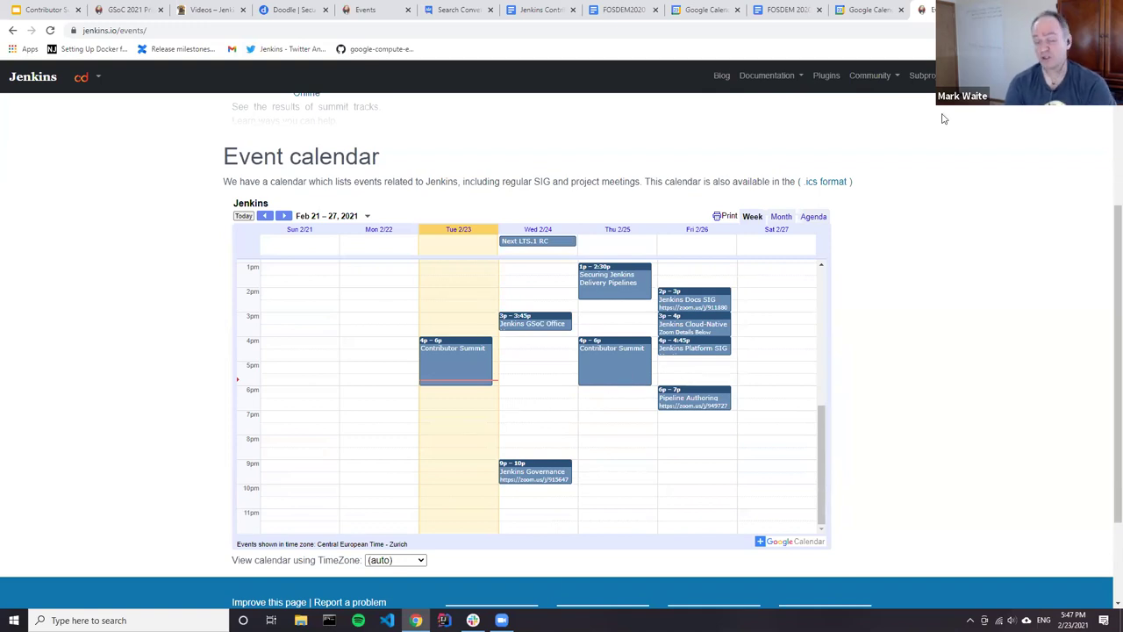
# Step: Load the zoom.us homepage in a new browser tab
pyautogui.hotkey('ctrl', 't')
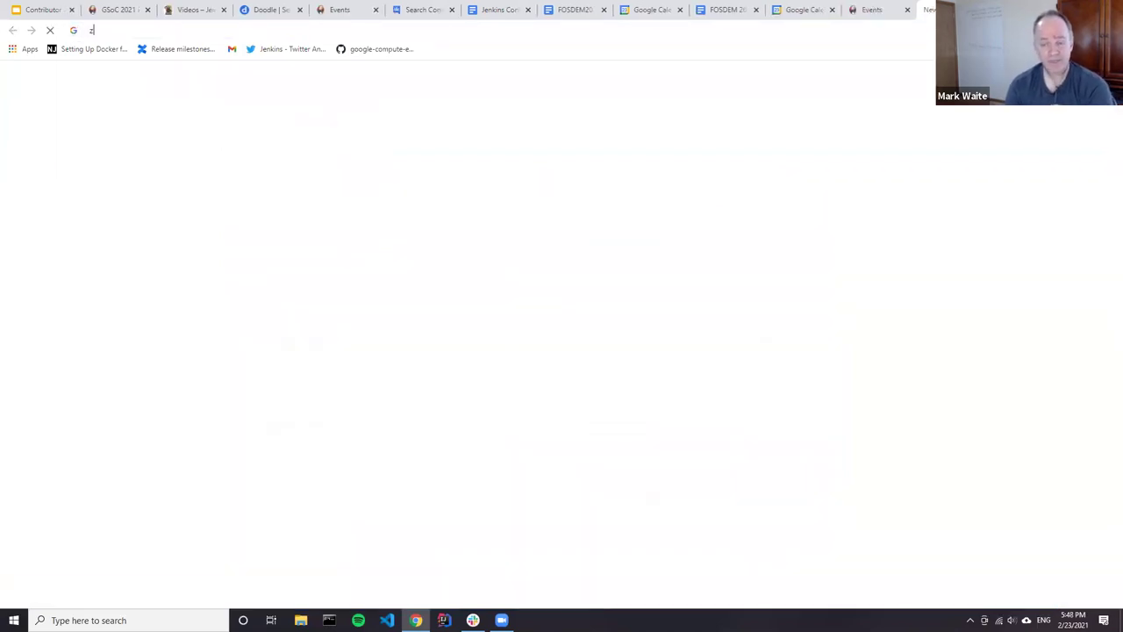
pyautogui.write('zoo')
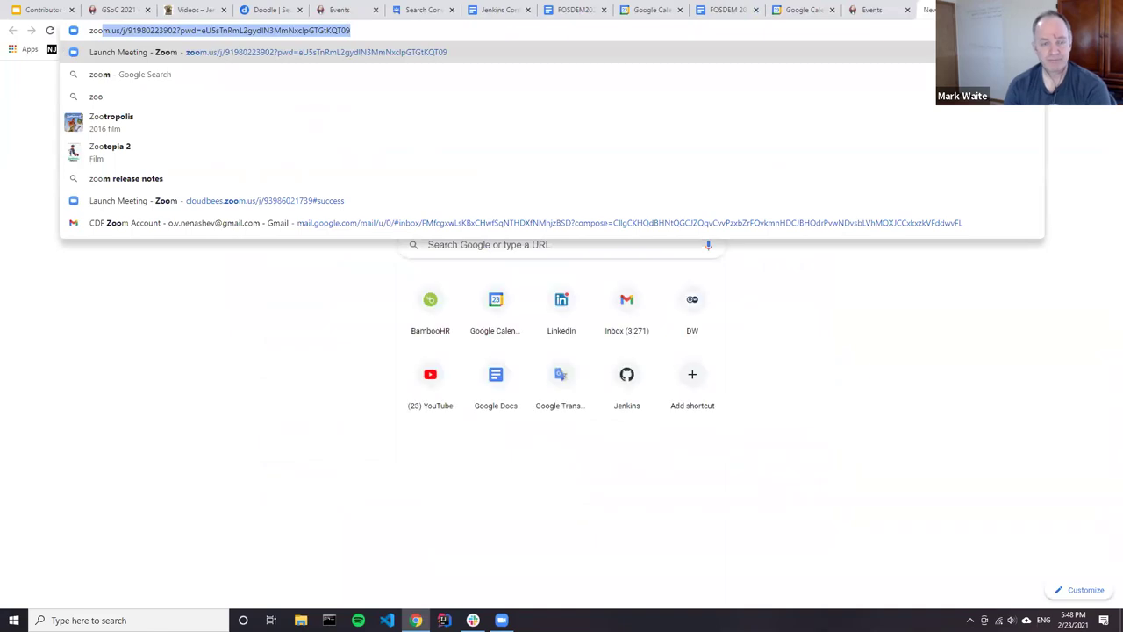
pyautogui.press('Right')
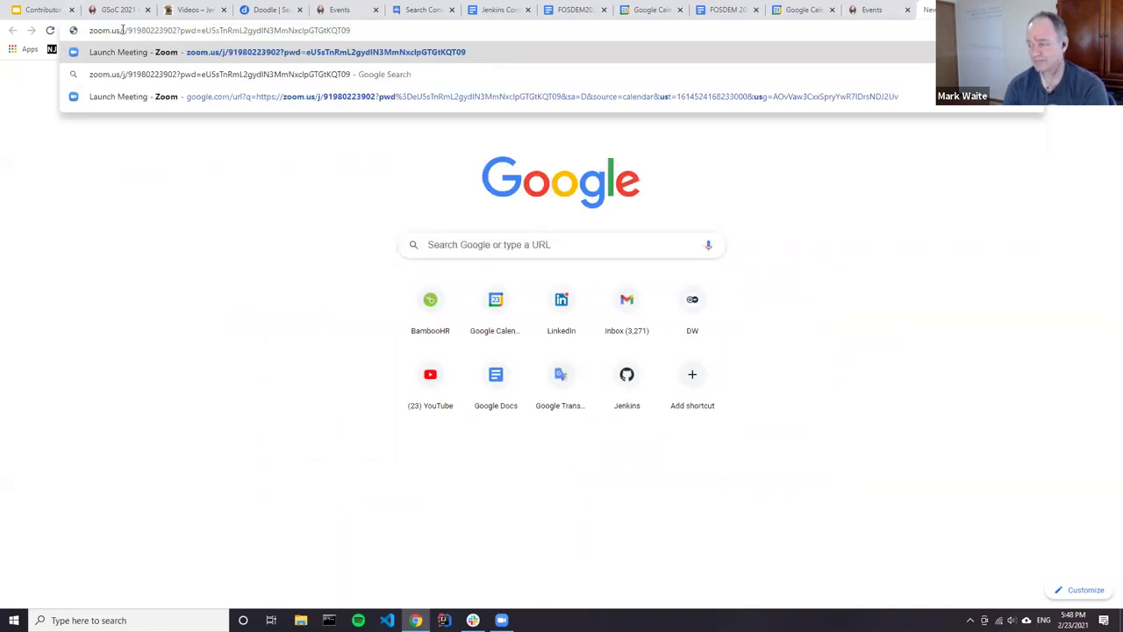
pyautogui.moveTo(122, 29); pyautogui.dragTo(812, 63)
pyautogui.press('BackSpace')
pyautogui.press('Return')
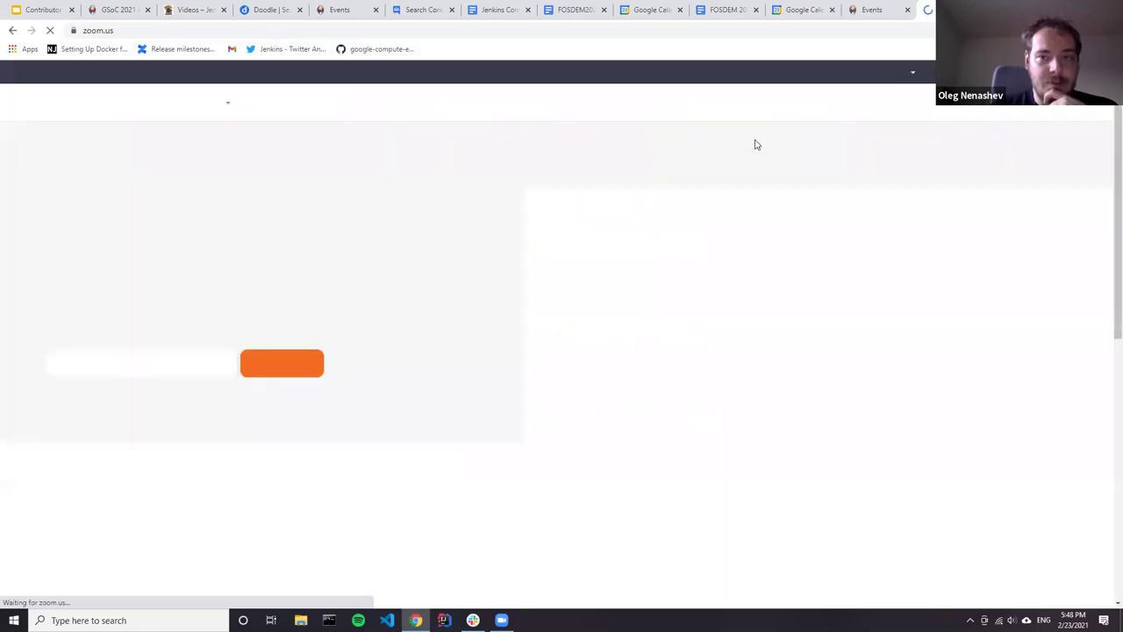
# Step: Close the FOSDEM 2020 invitations document and return to the Zoom tab
pyautogui.click(712, 15)
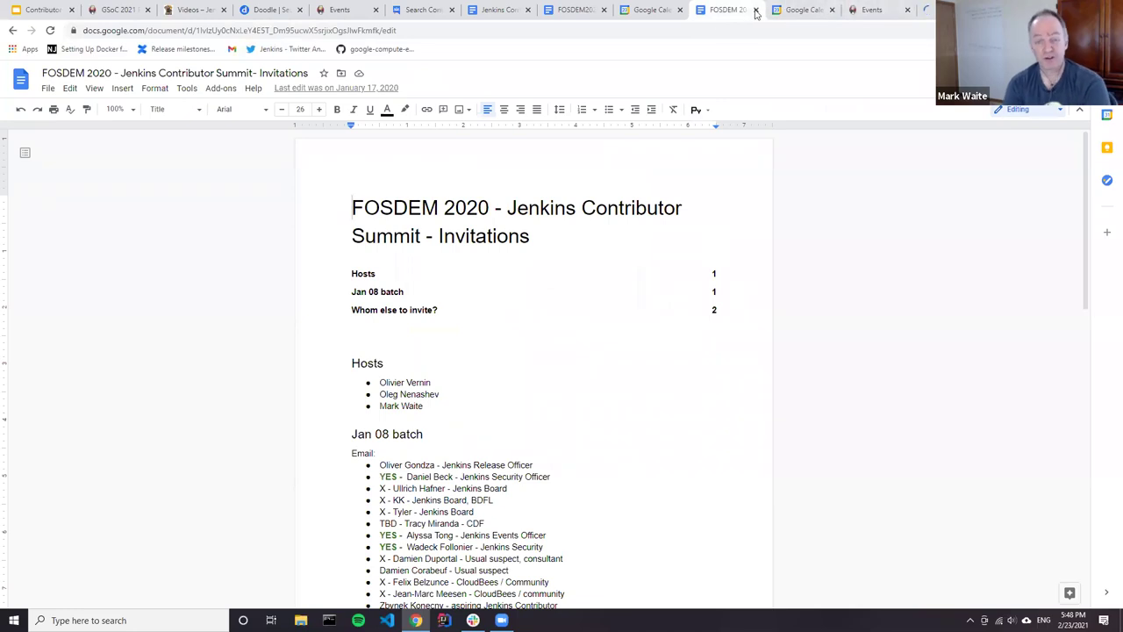
pyautogui.click(755, 10)
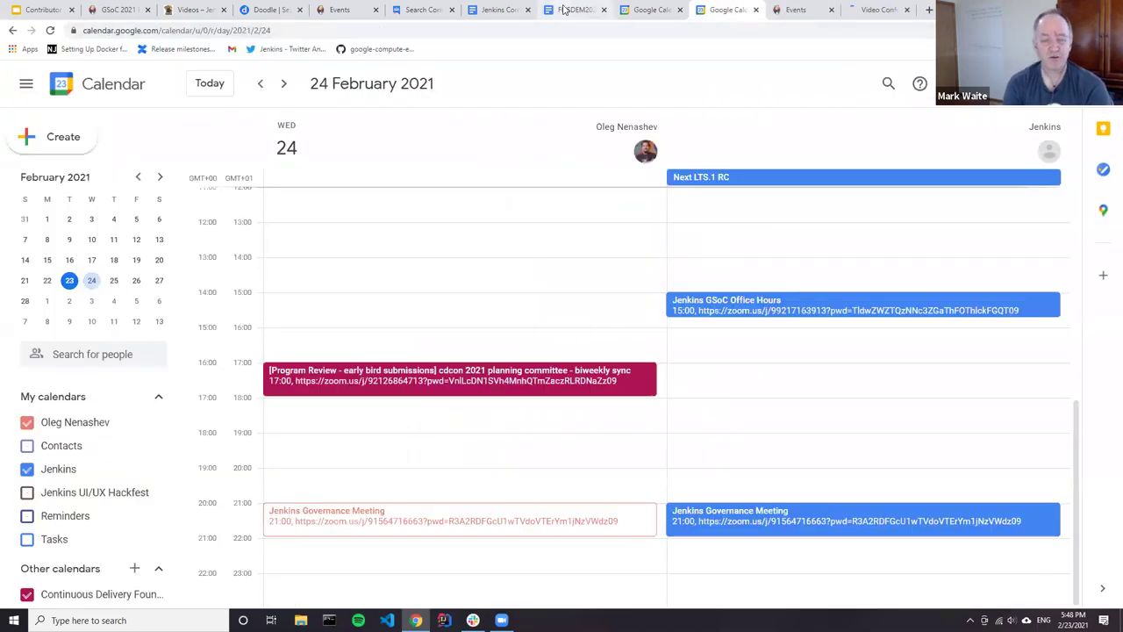
pyautogui.click(564, 10)
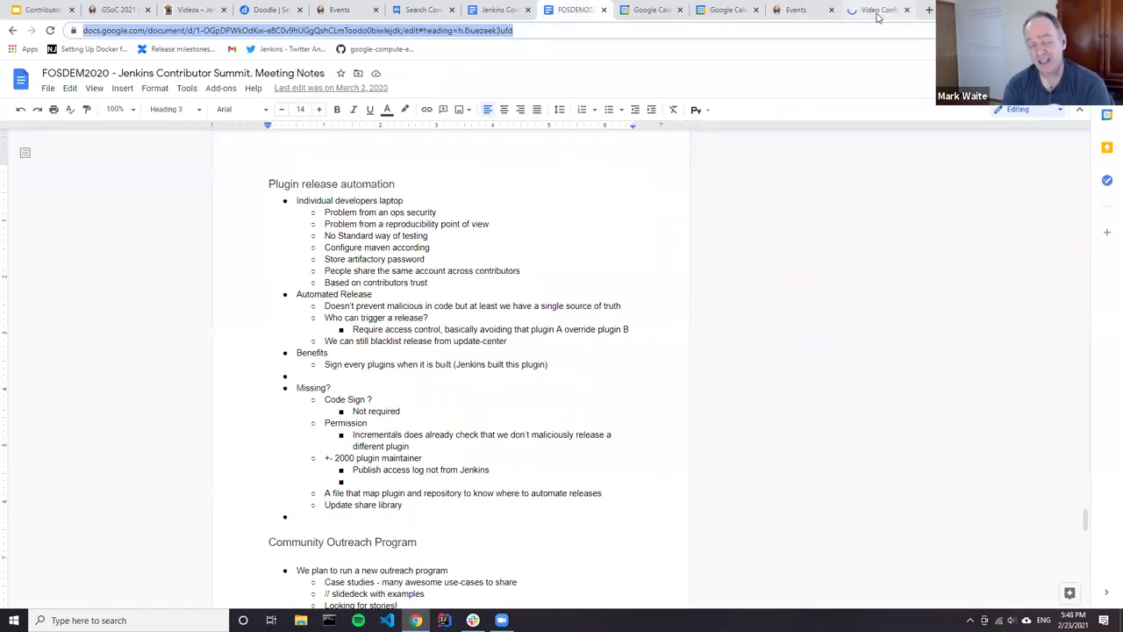
pyautogui.click(877, 11)
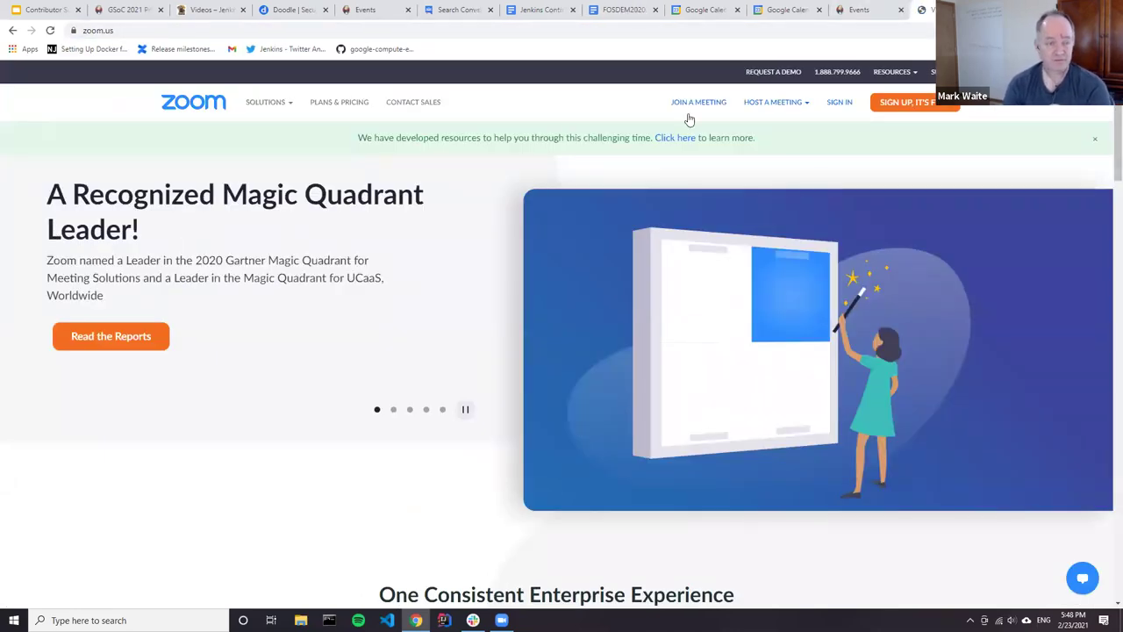
# Step: Sign in to the Zoom web portal using the saved Jenkins account login
pyautogui.click(839, 104)
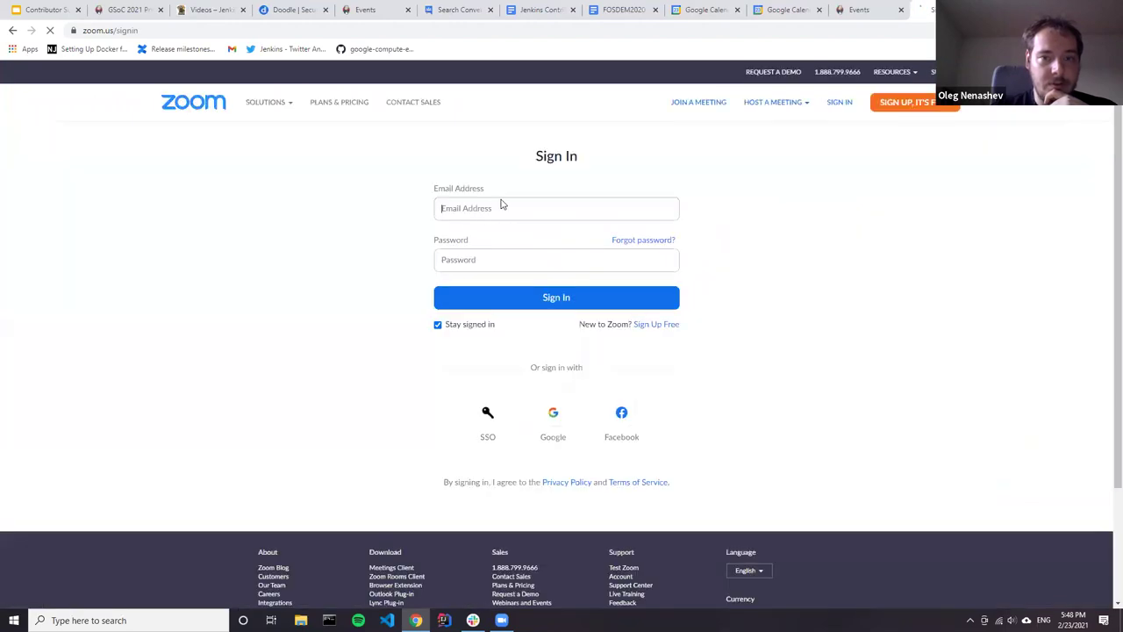
pyautogui.click(503, 208)
pyautogui.click(492, 334)
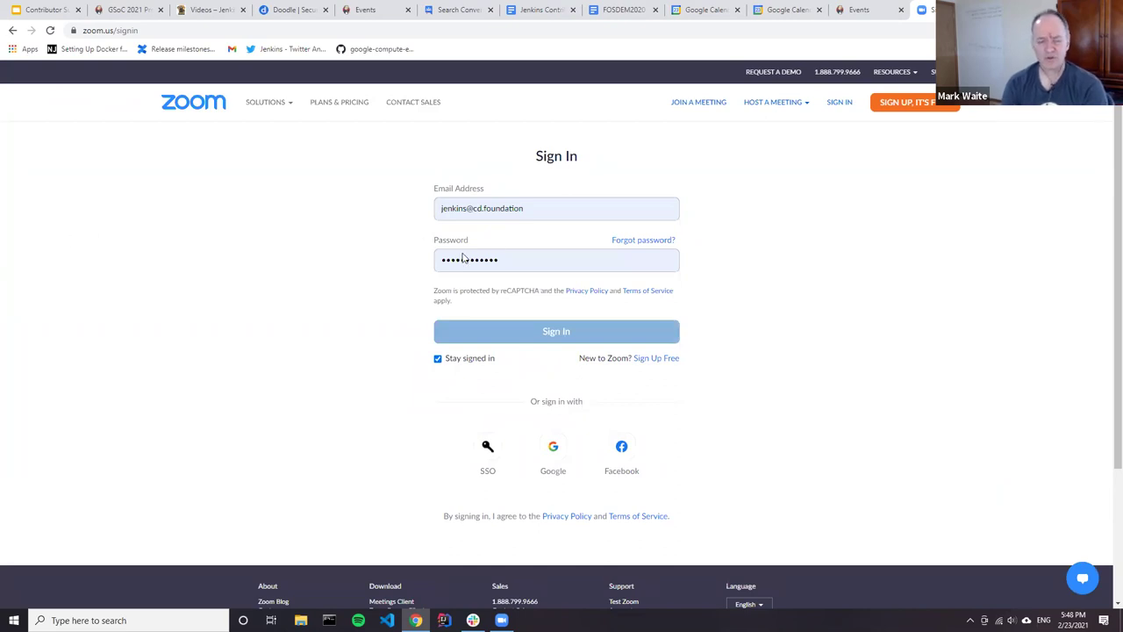
pyautogui.click(518, 333)
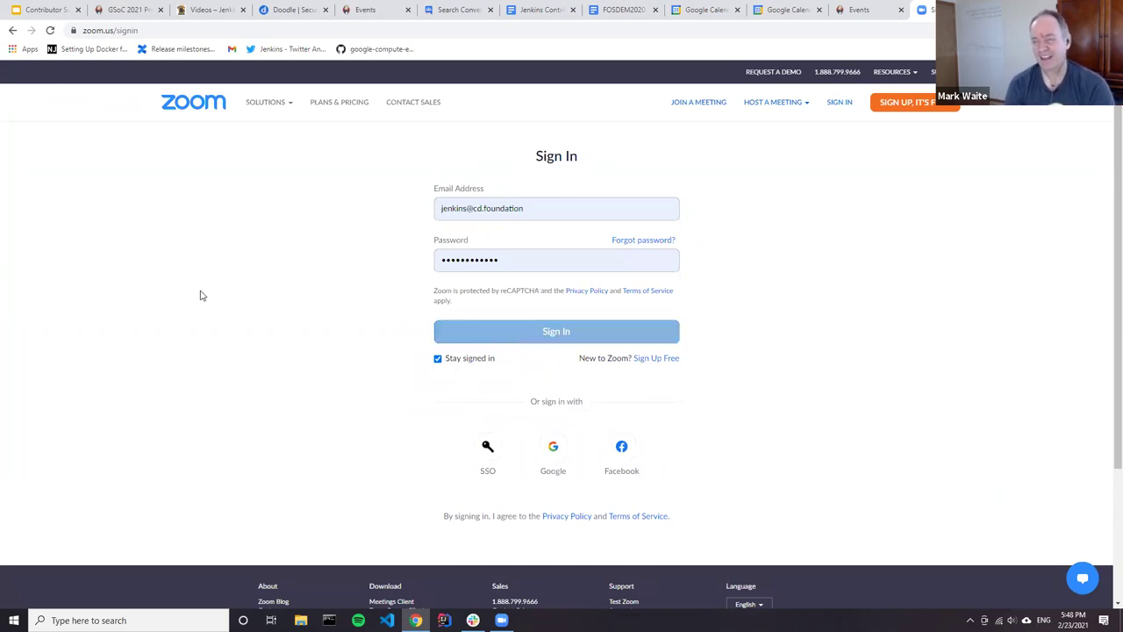
pyautogui.click(548, 331)
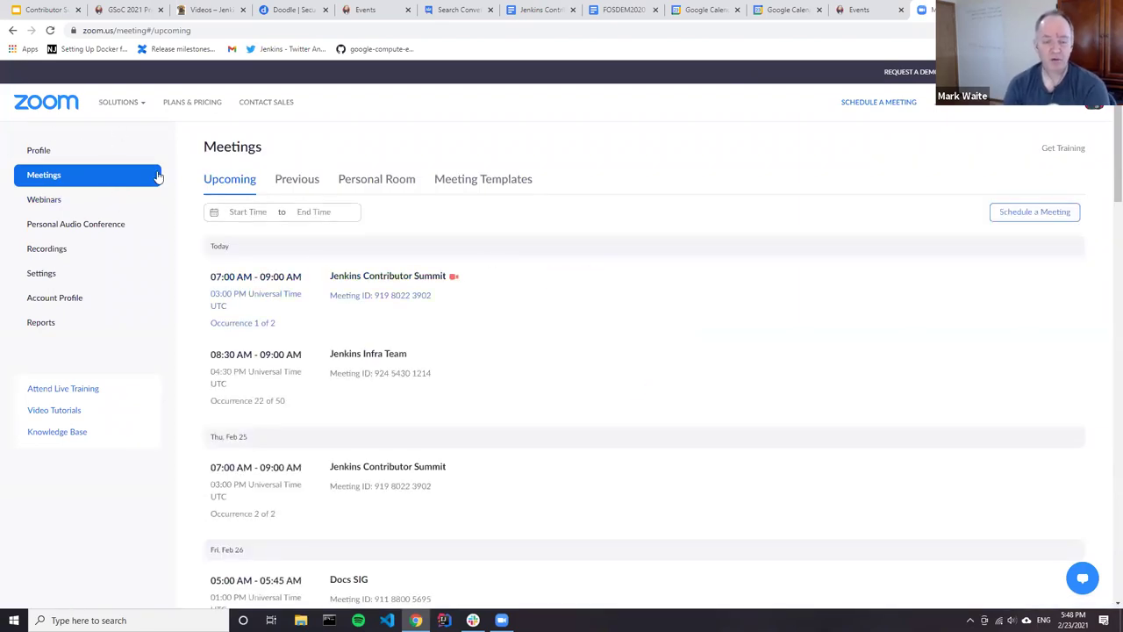
# Step: Go from Profile to the Meetings list and start scheduling a new meeting
pyautogui.click(61, 153)
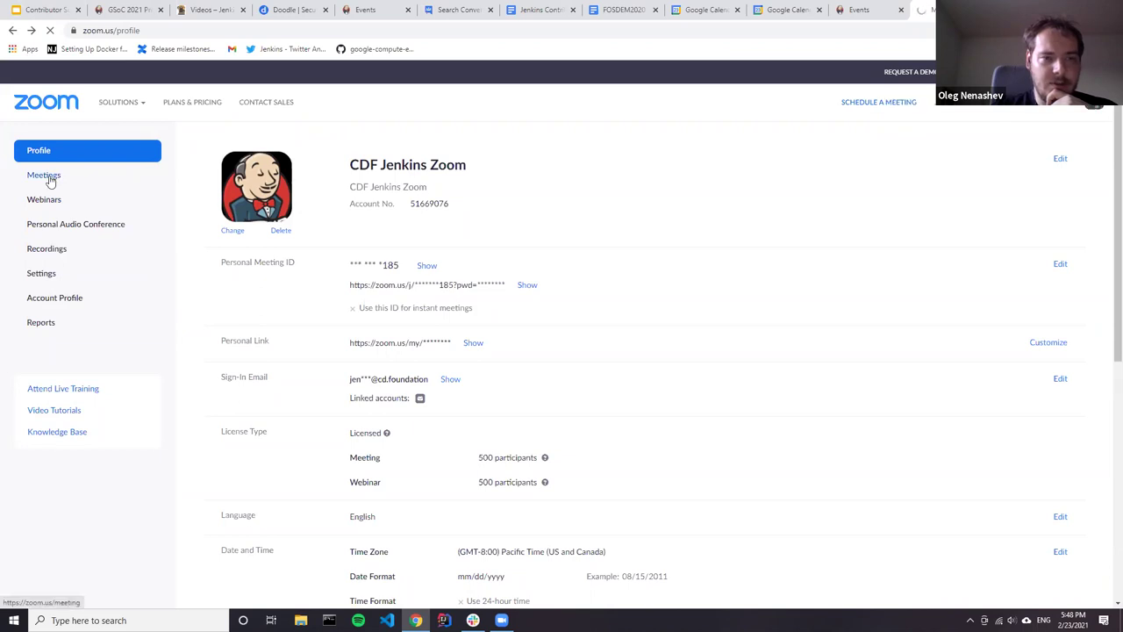
pyautogui.click(49, 178)
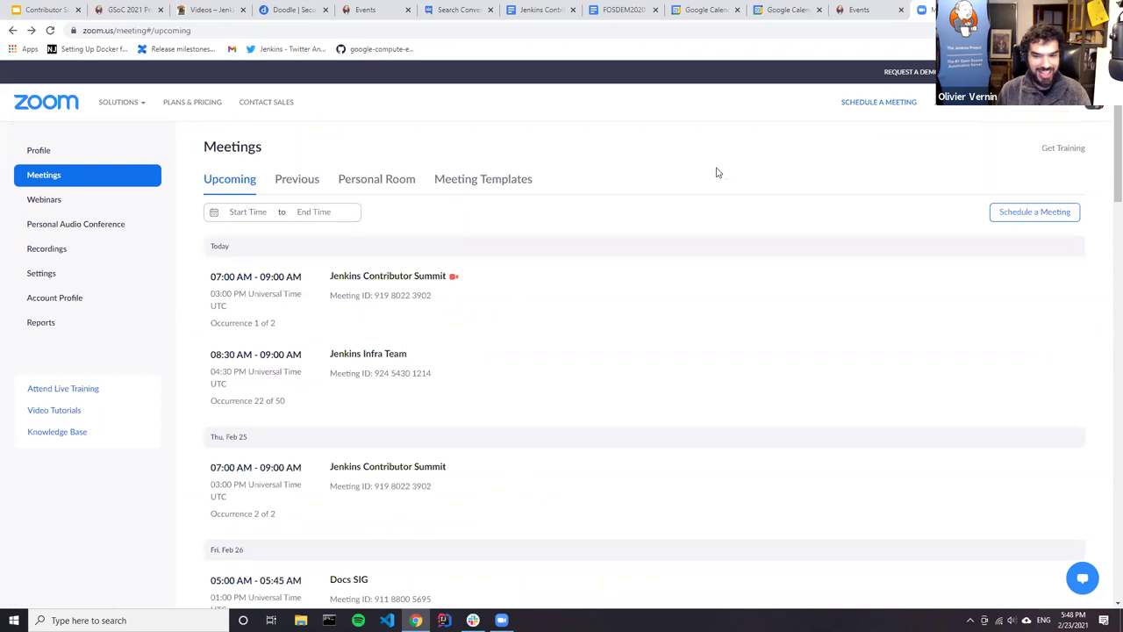
pyautogui.scroll(-2, 955, 203)
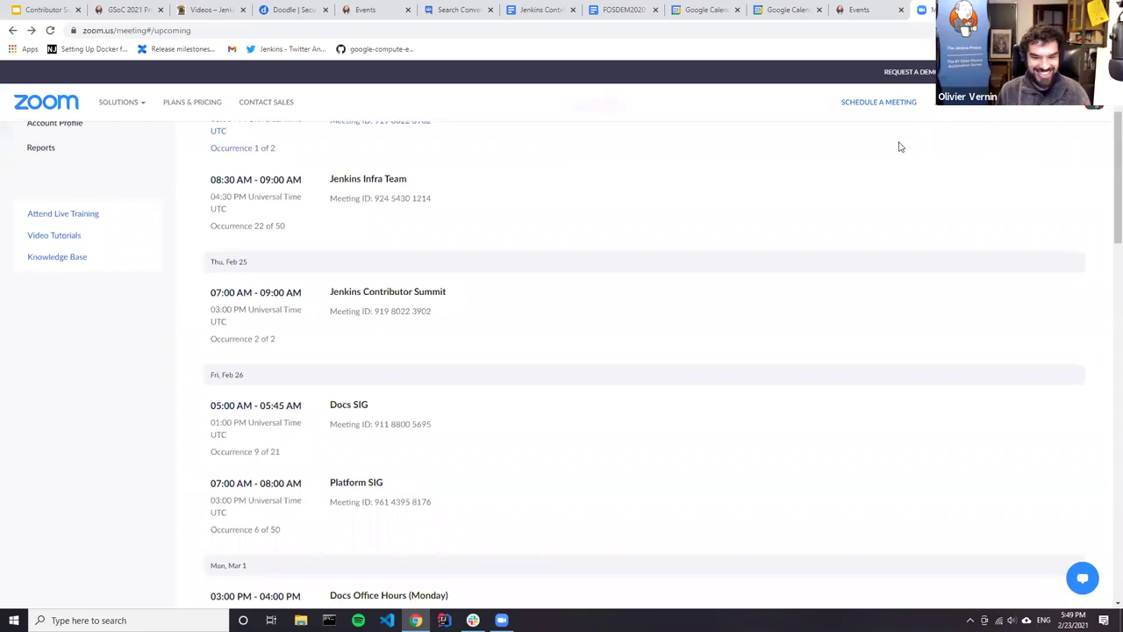
pyautogui.scroll(2, 641, 230)
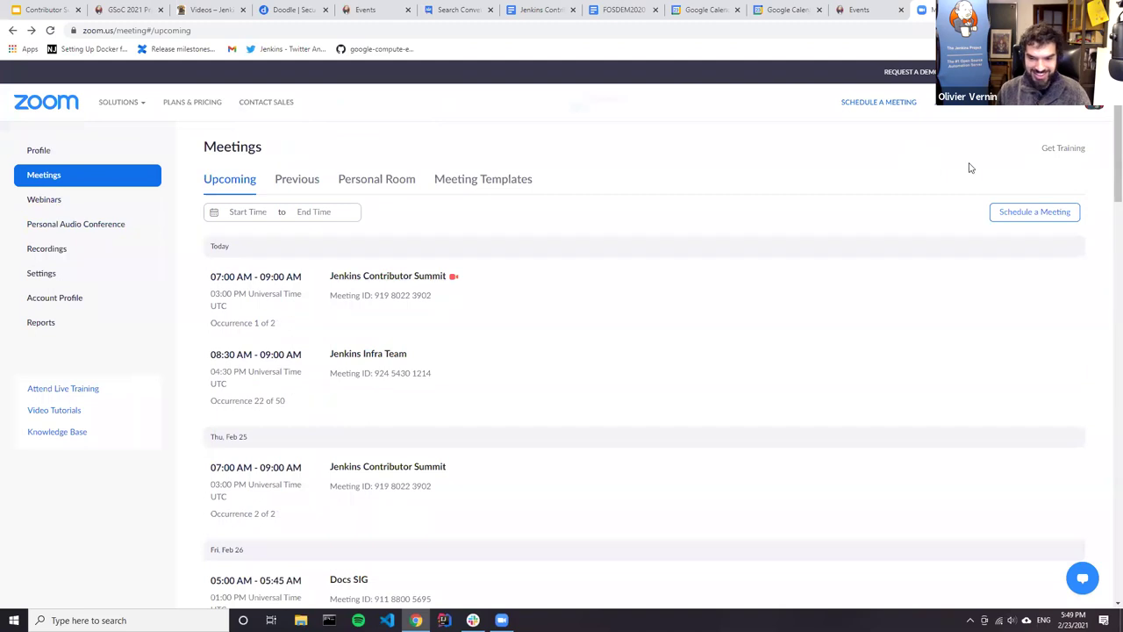
pyautogui.moveTo(1031, 105)
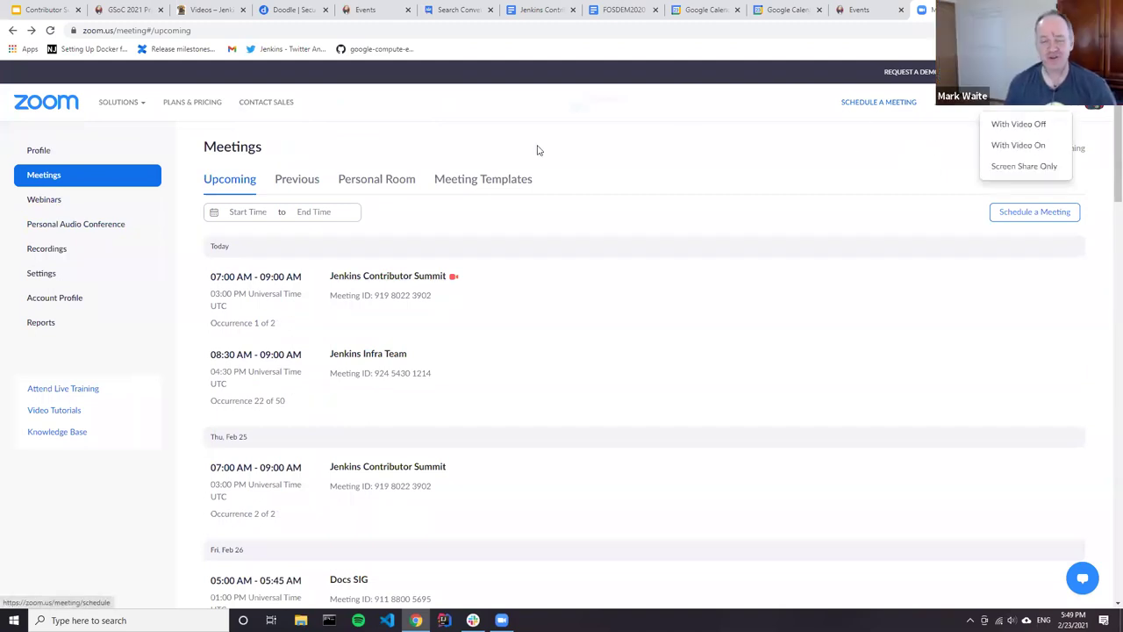
pyautogui.click(863, 105)
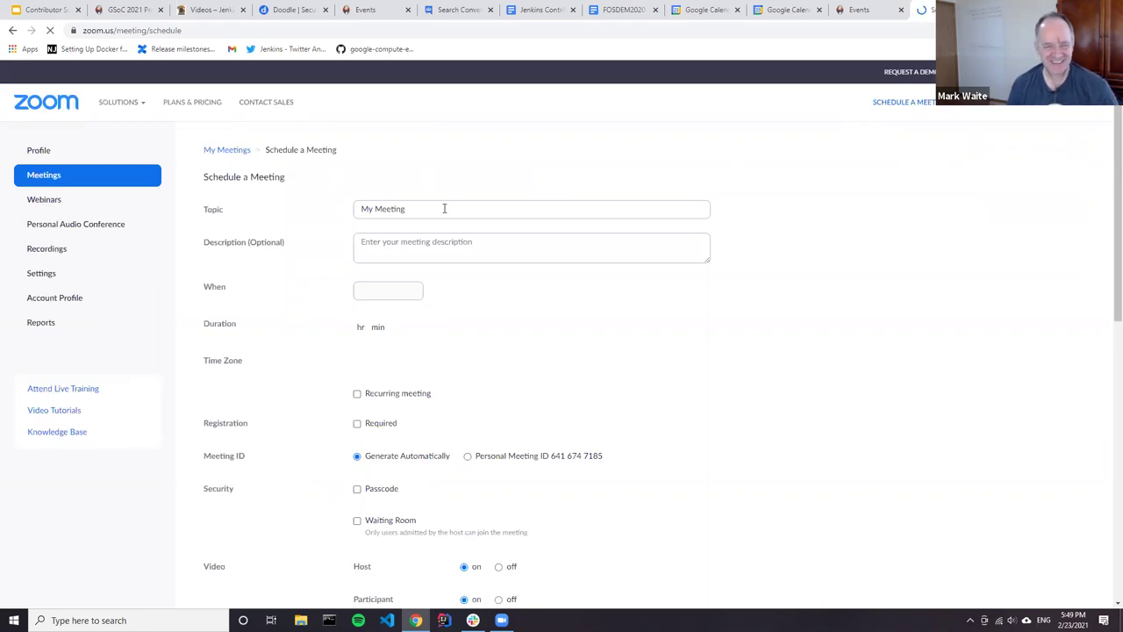
# Step: Title the meeting 'Jenkins Contributor Summit: Securing Delivery Pipelines' and date it 02/25/2021
pyautogui.moveTo(452, 212); pyautogui.dragTo(343, 213)
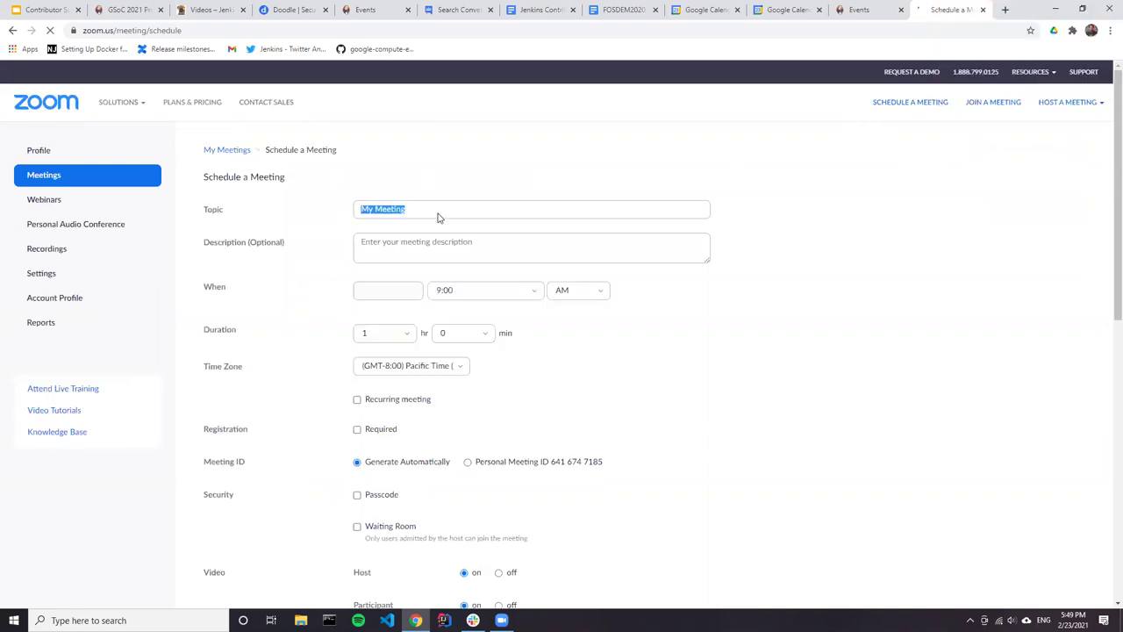
pyautogui.write('n')
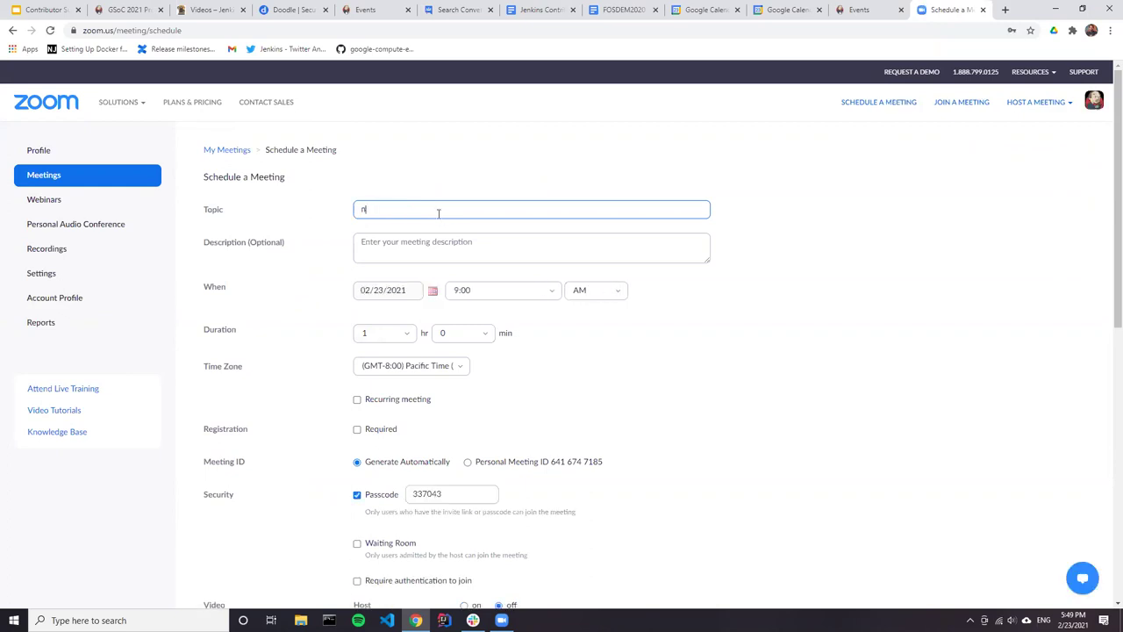
pyautogui.write('sJenkins ')
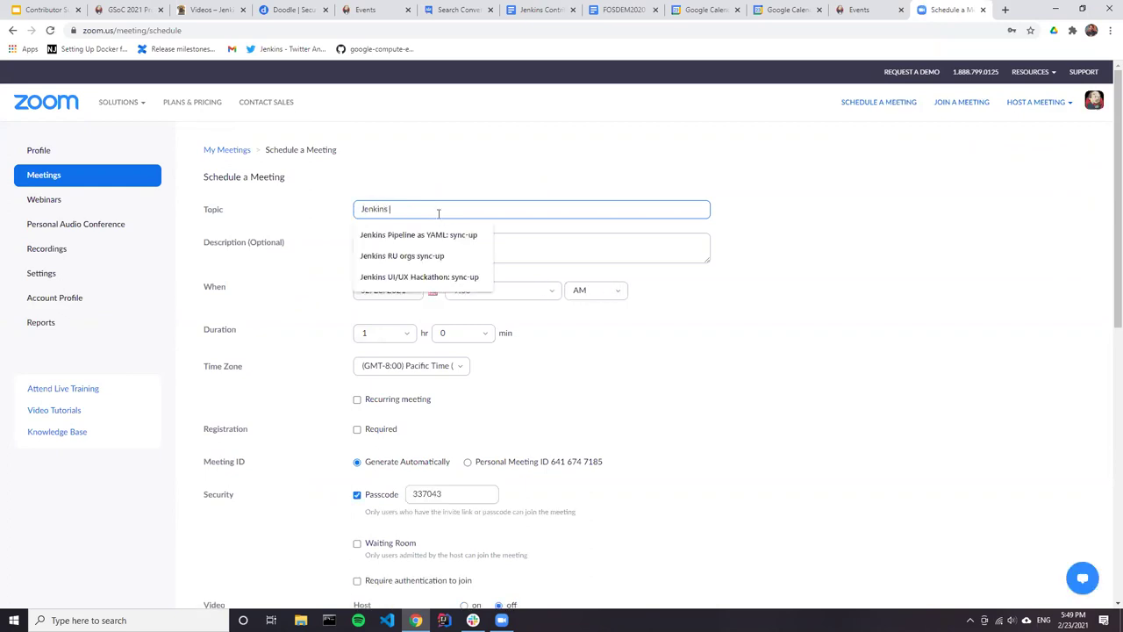
pyautogui.write('Con')
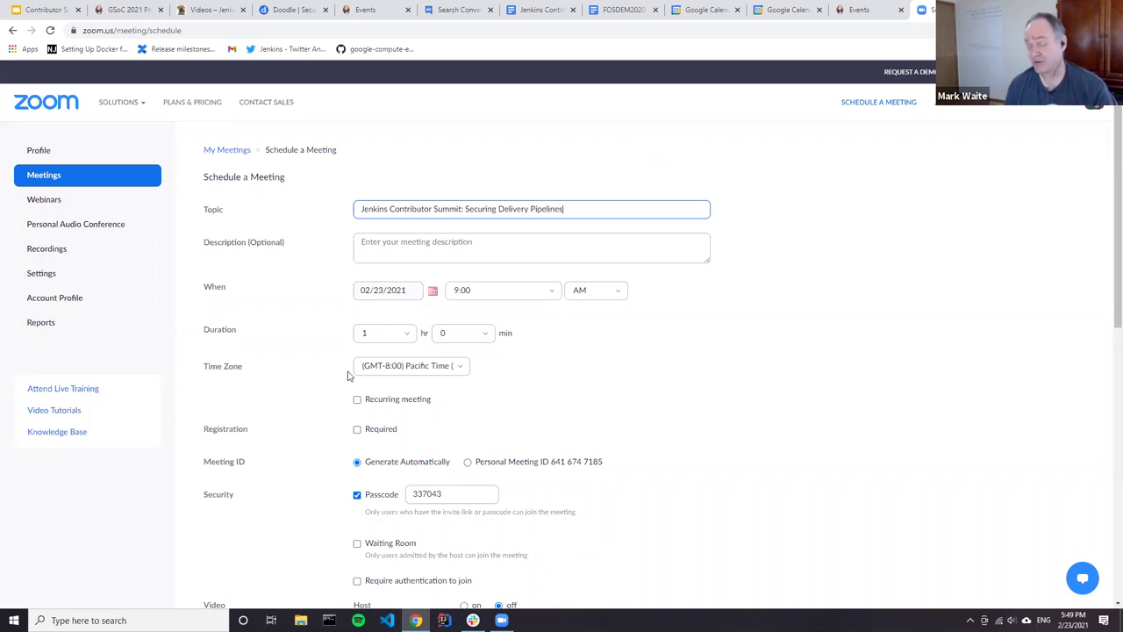
pyautogui.click(389, 294)
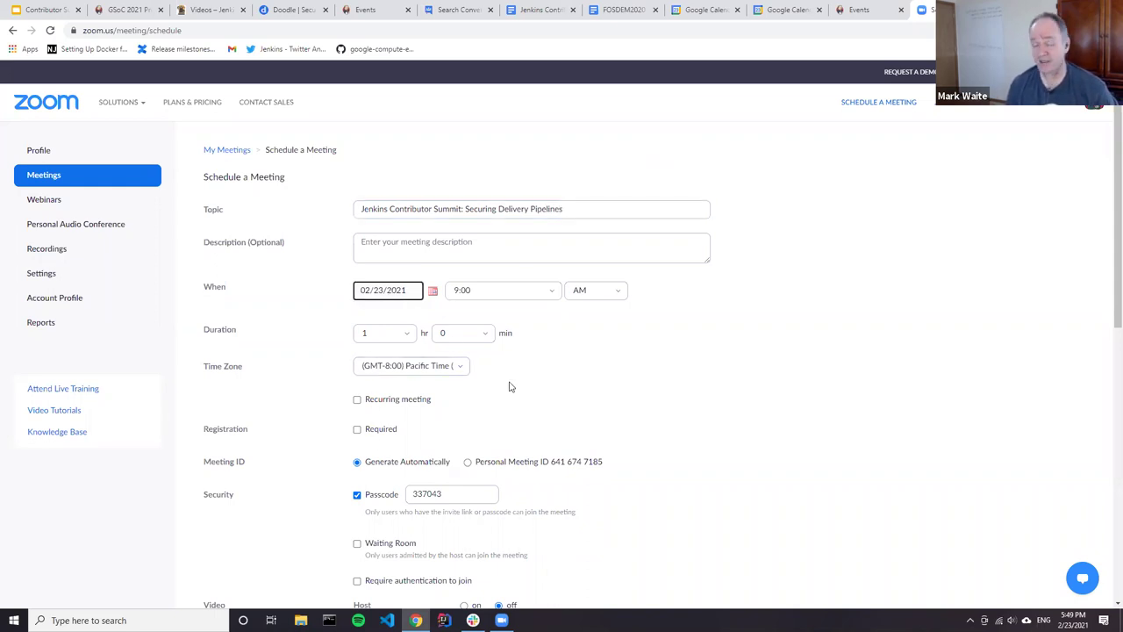
pyautogui.click(433, 291)
pyautogui.click(439, 375)
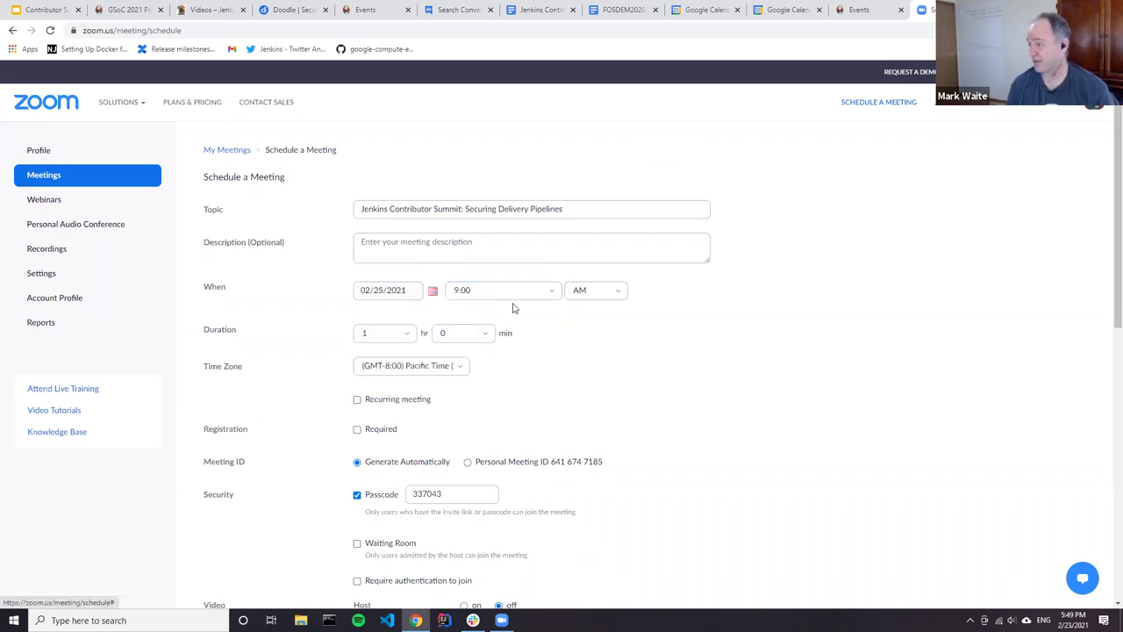
# Step: Set the meeting start to 12:00 PM in the Universal Time UTC time zone
pyautogui.click(422, 368)
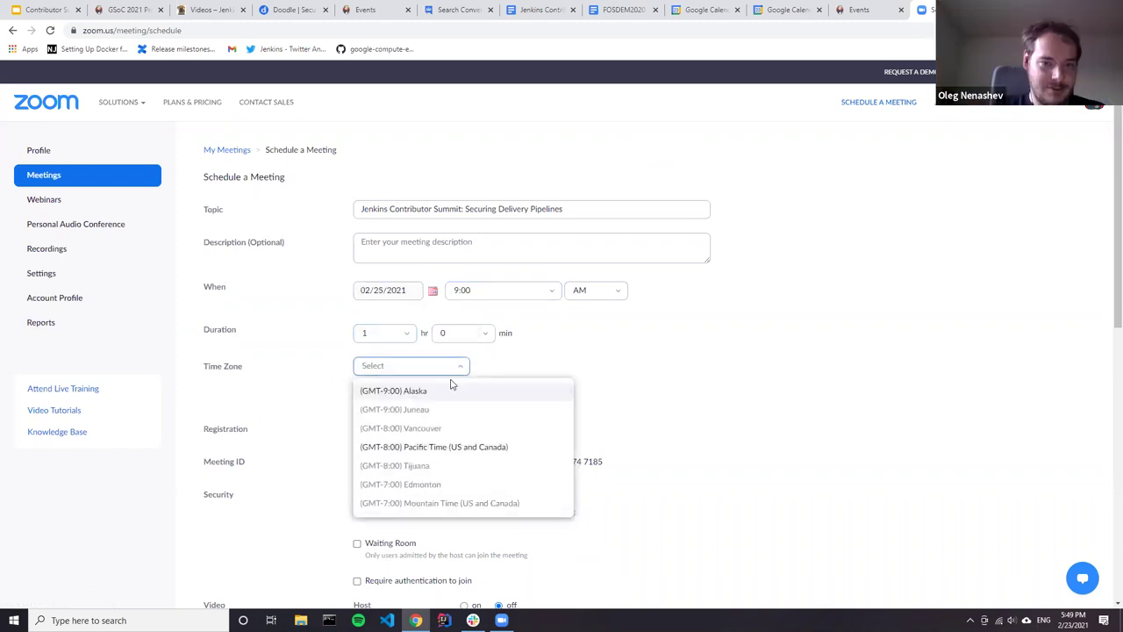
pyautogui.write('UTC')
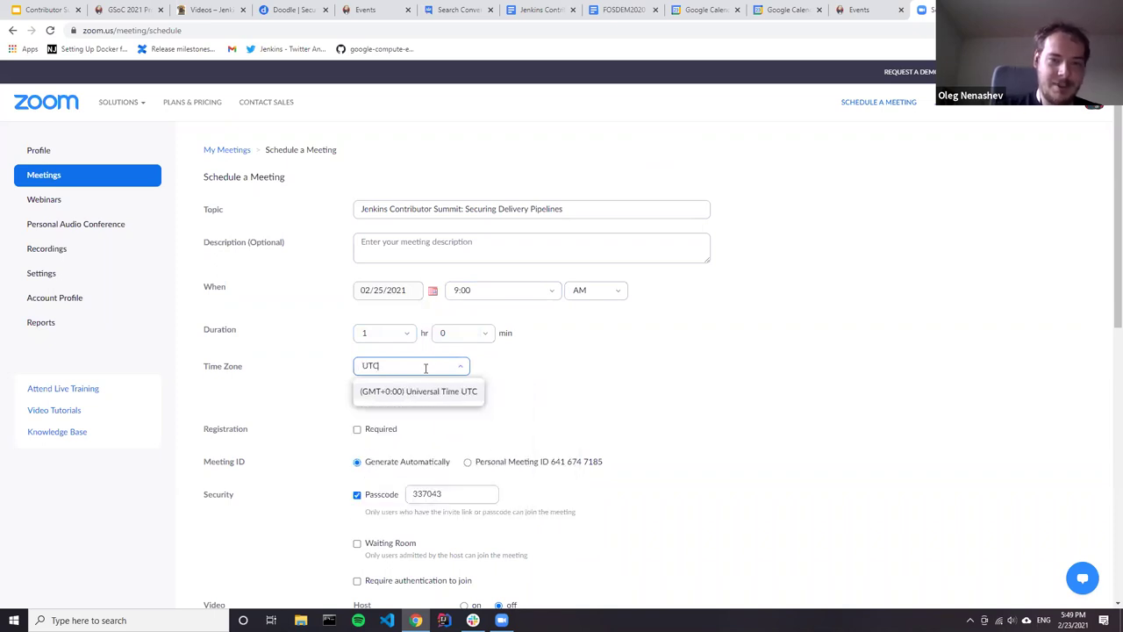
pyautogui.press('Return')
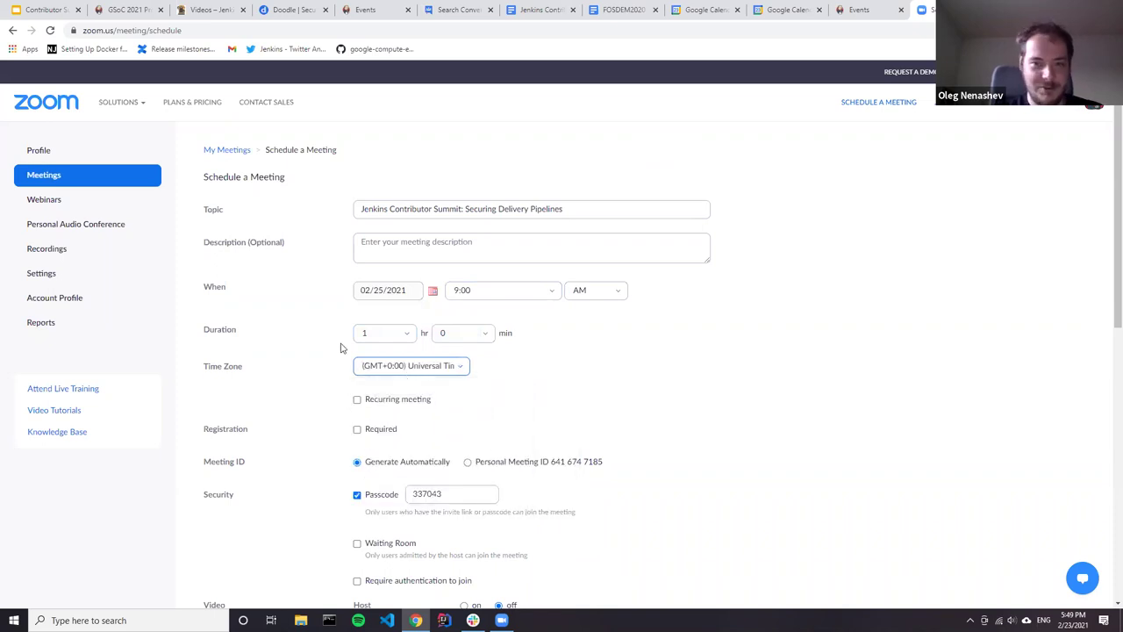
pyautogui.click(546, 285)
pyautogui.scroll(-4, 501, 351)
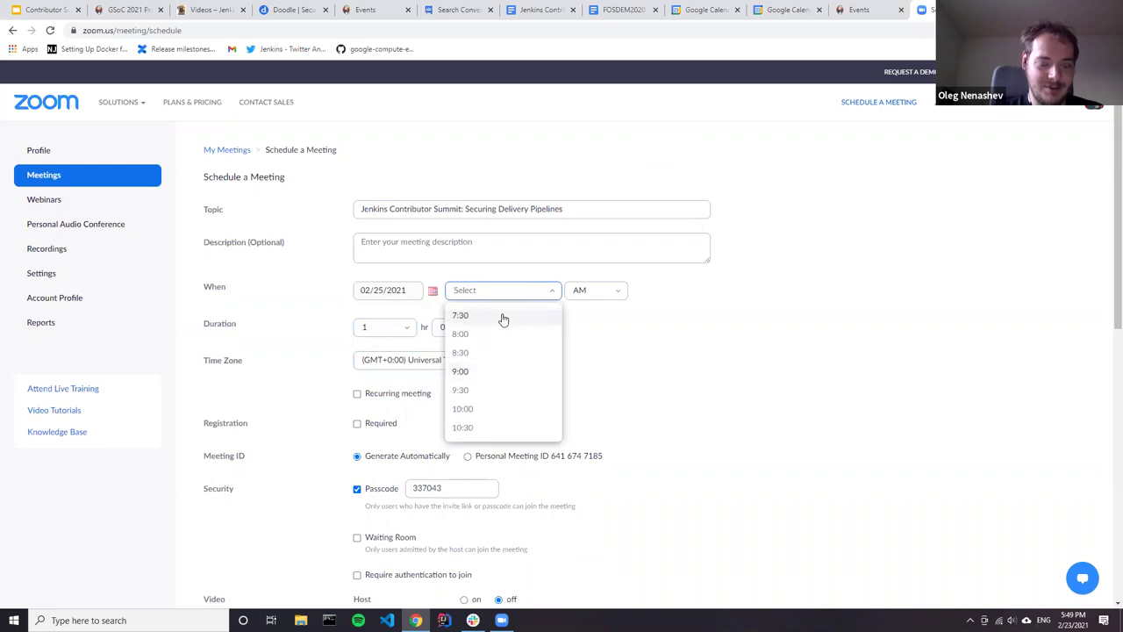
pyautogui.scroll(6, 473, 395)
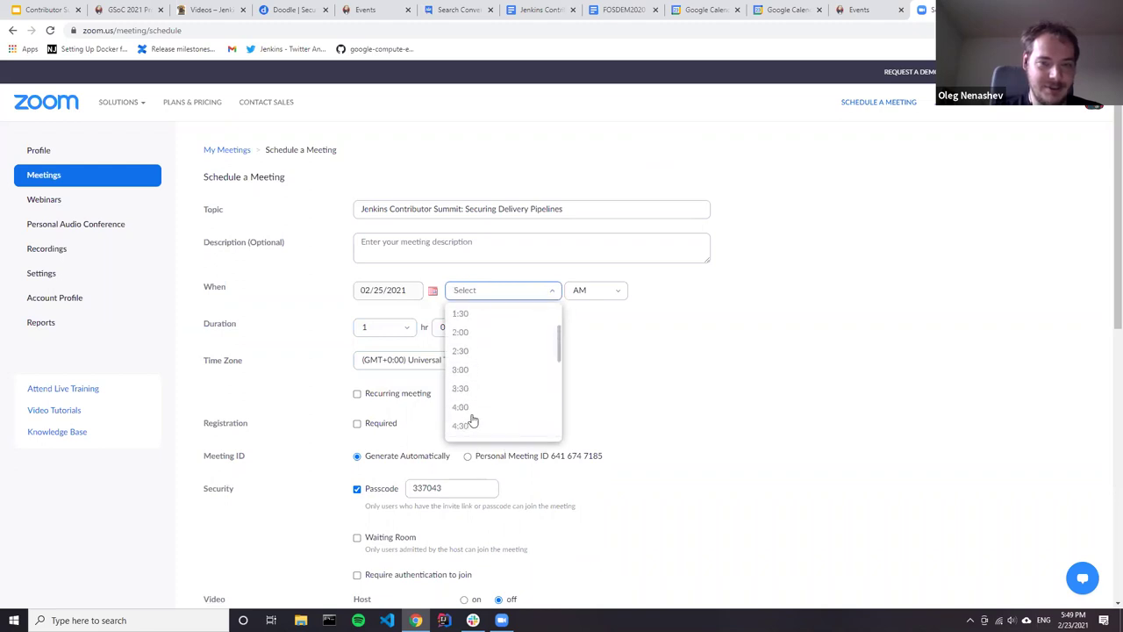
pyautogui.click(488, 323)
pyautogui.click(600, 293)
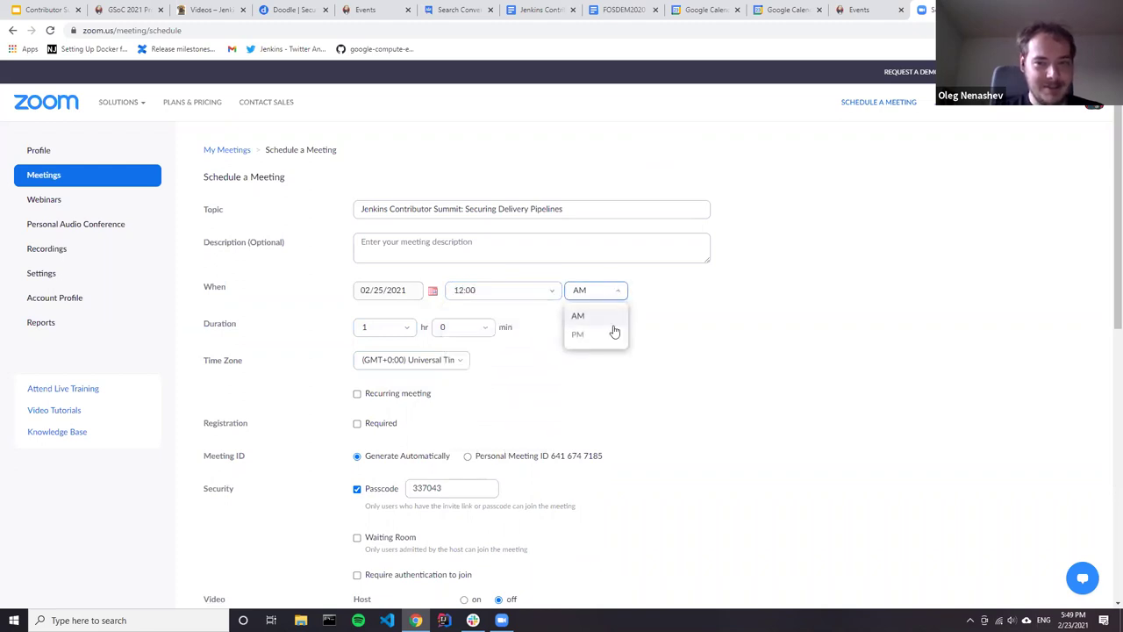
pyautogui.click(586, 335)
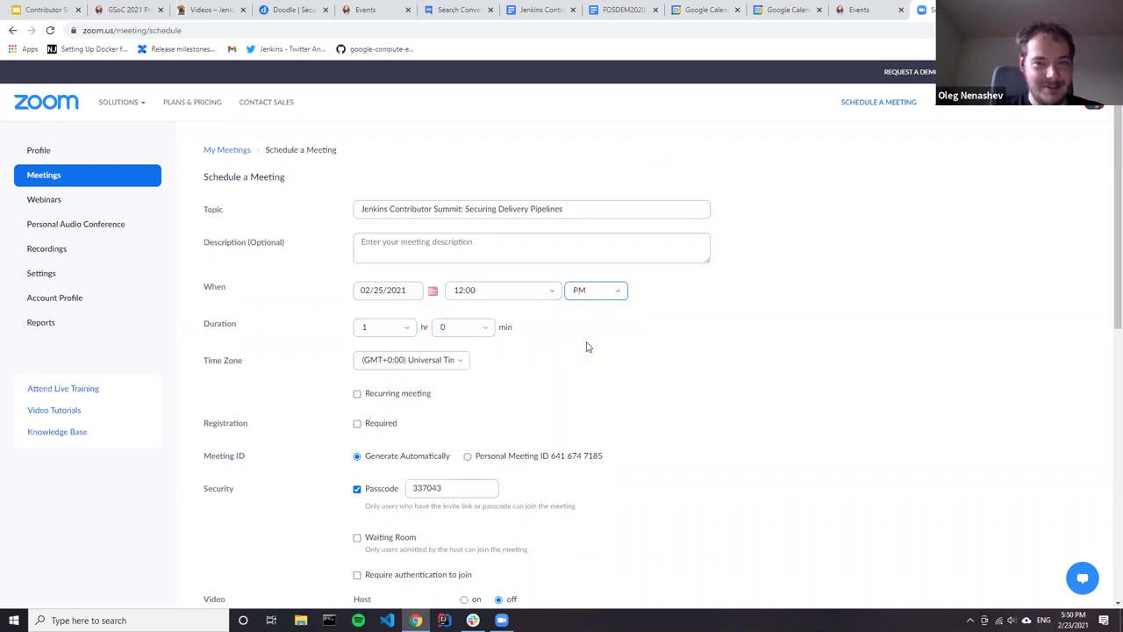
# Step: Review the rest of the meeting form and save the new meeting
pyautogui.click(691, 365)
pyautogui.scroll(-6, 711, 481)
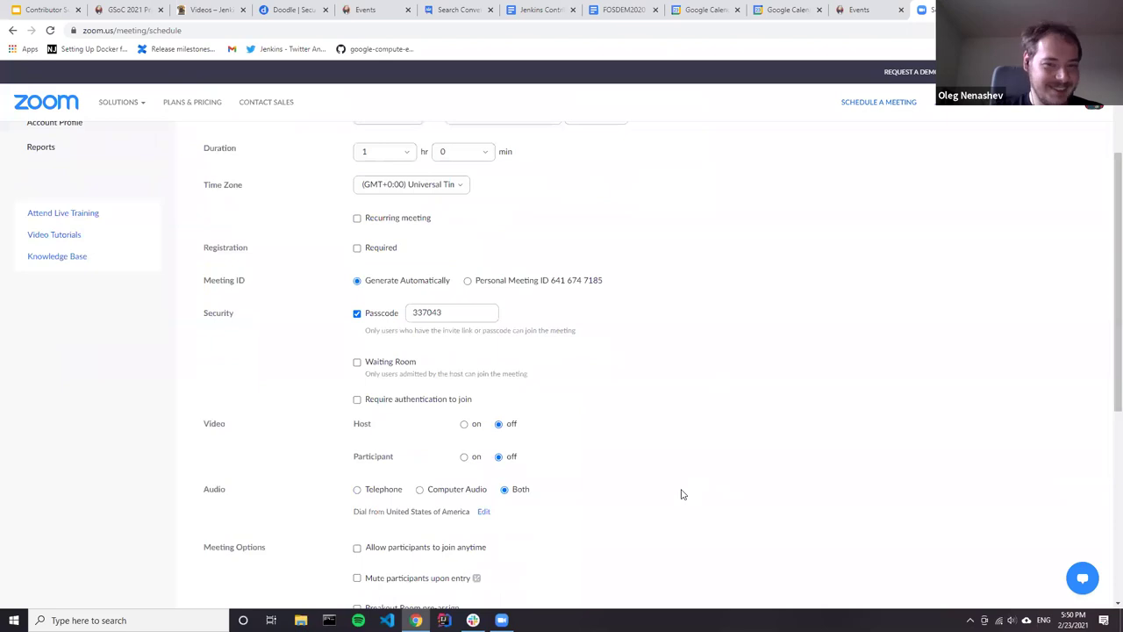
pyautogui.scroll(5, 672, 393)
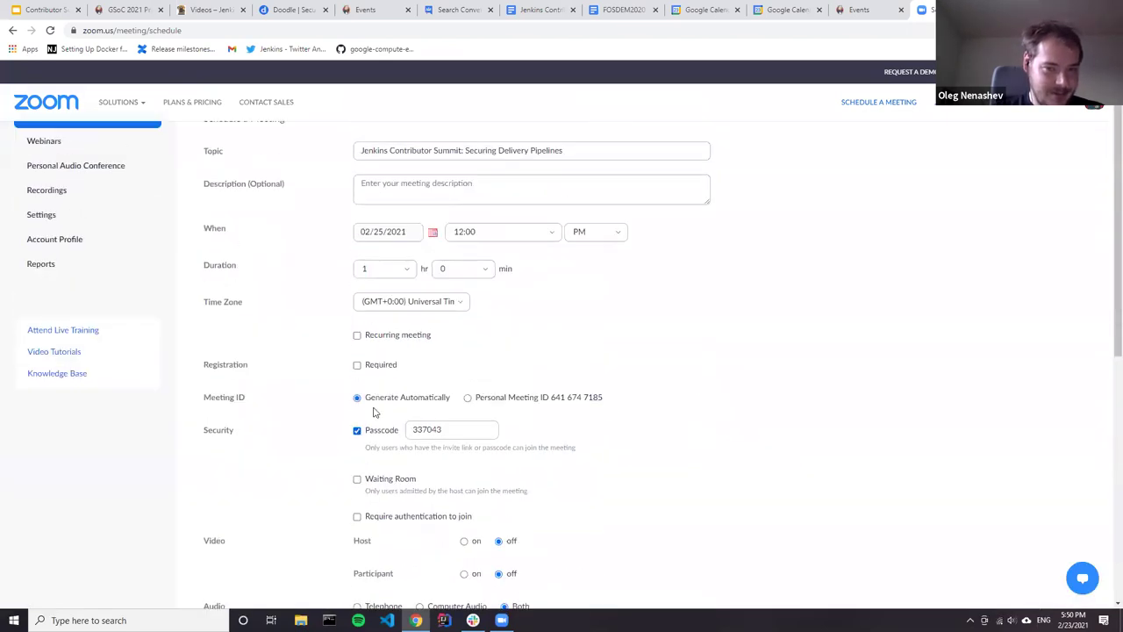
pyautogui.scroll(-5, 706, 403)
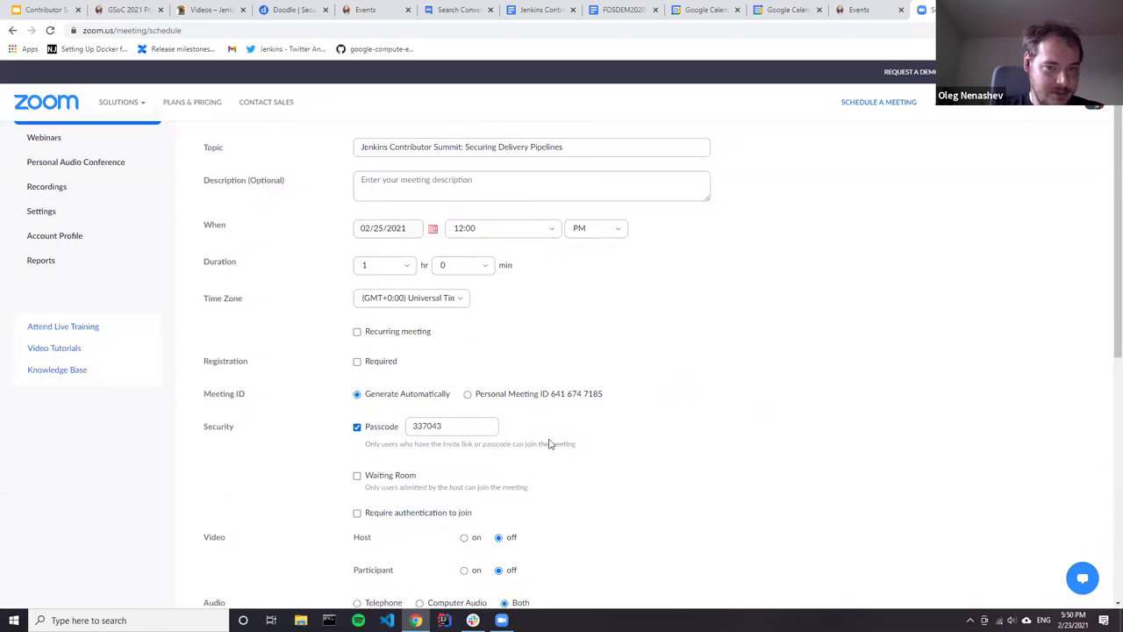
pyautogui.click(399, 443)
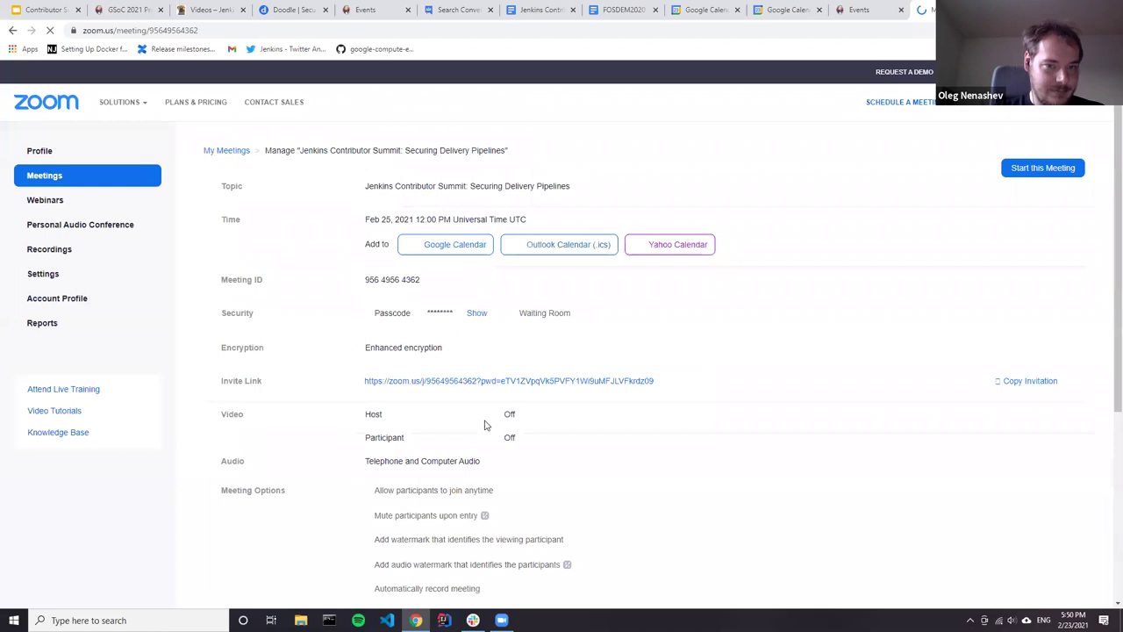
# Step: Re-save the meeting with host and participant video on, then select its invite link
pyautogui.scroll(-3, 263, 357)
pyautogui.click(272, 355)
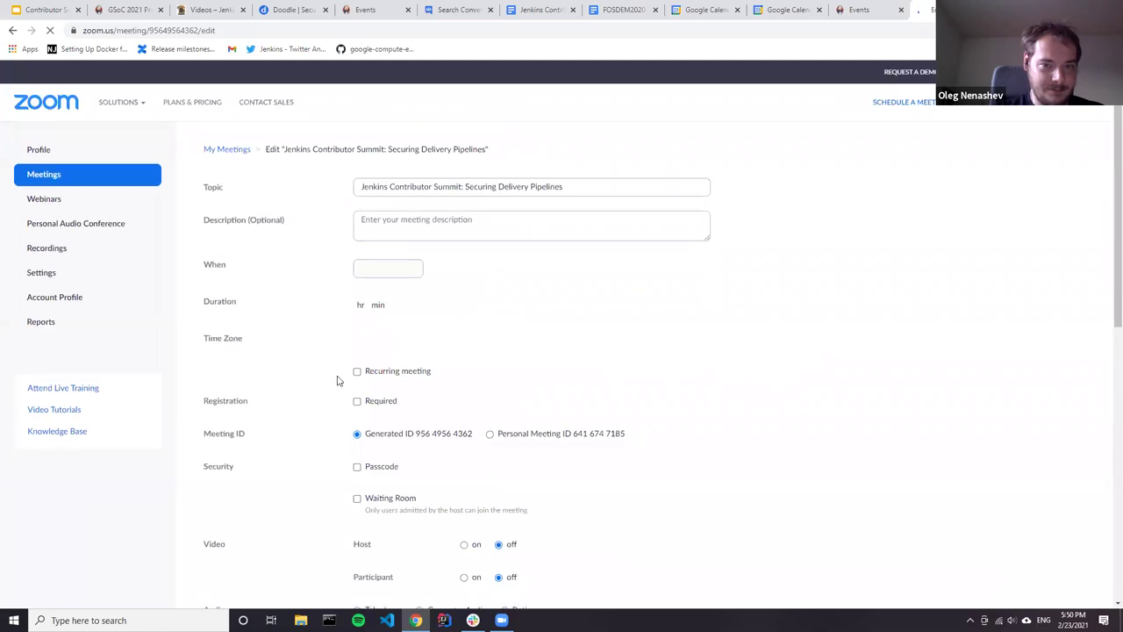
pyautogui.scroll(-3, 338, 379)
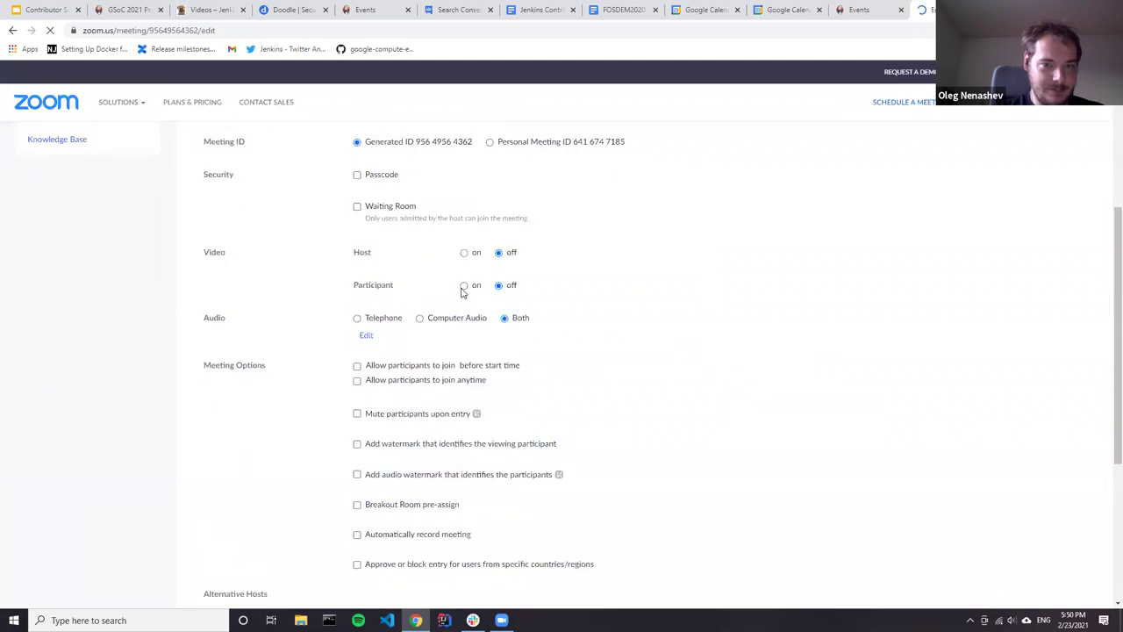
pyautogui.click(464, 259)
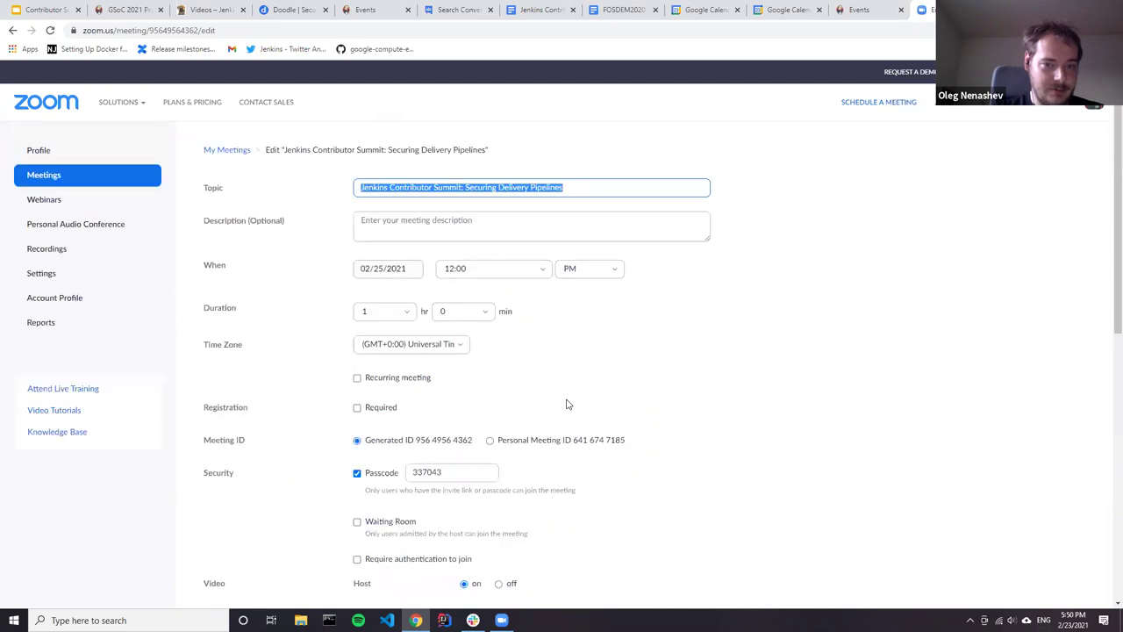
pyautogui.scroll(-3, 567, 401)
pyautogui.scroll(-4, 702, 411)
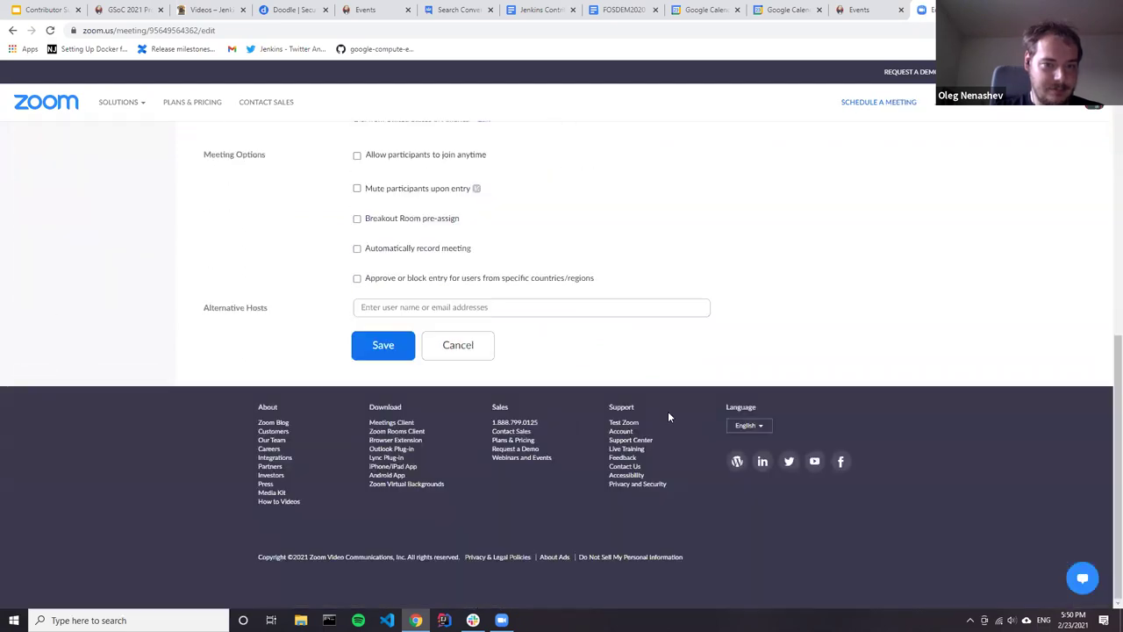
pyautogui.click(386, 351)
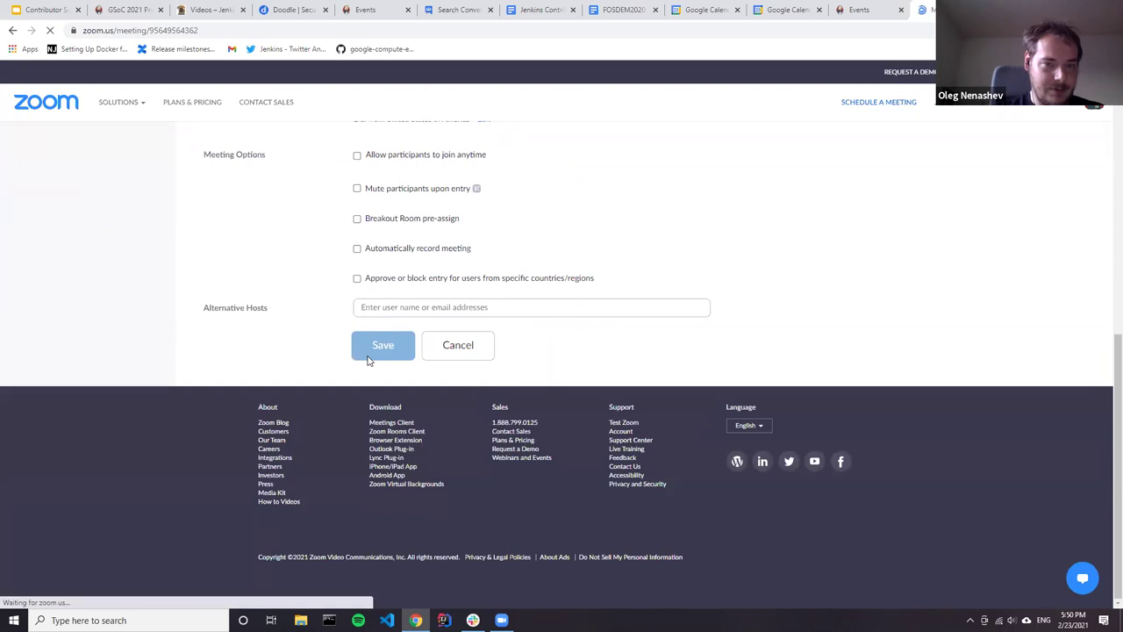
pyautogui.scroll(-5, 561, 417)
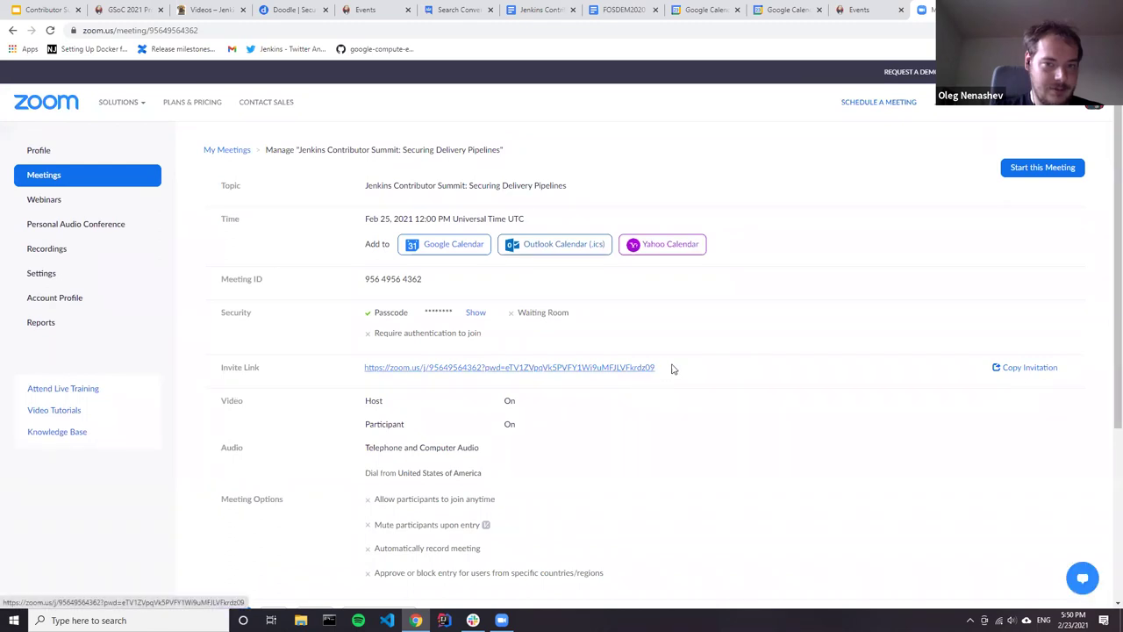
pyautogui.moveTo(656, 368); pyautogui.dragTo(359, 379)
pyautogui.hotkey('ctrl', 'c')
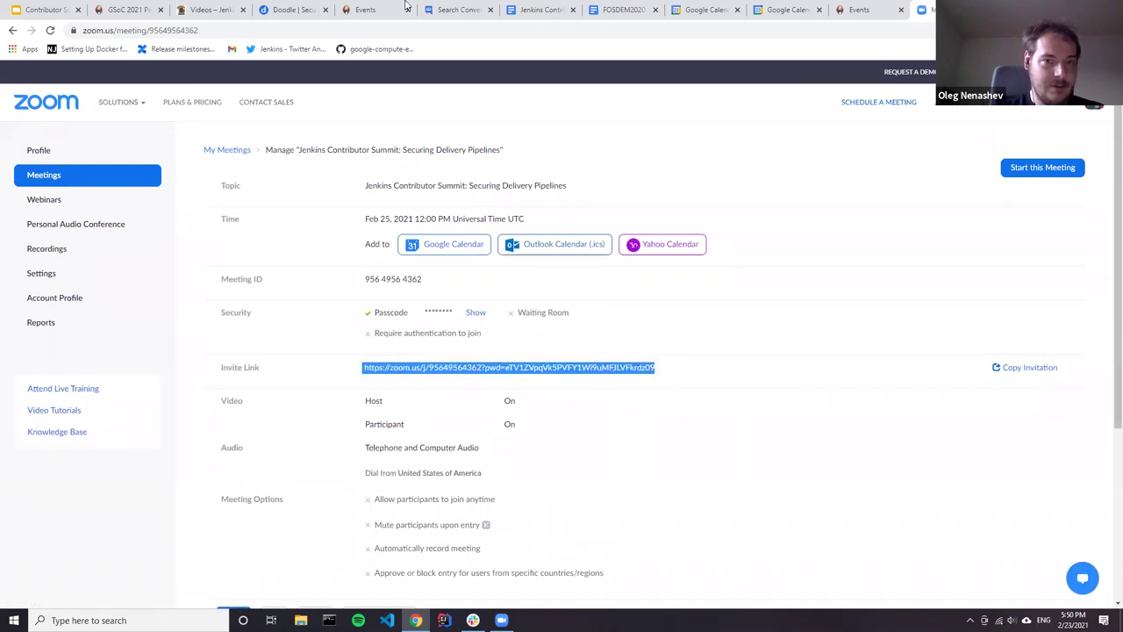
# Step: Add 'Zoom Link:' with the pasted invite URL and a 'Passcode' line to the 25 February event description
pyautogui.click(789, 11)
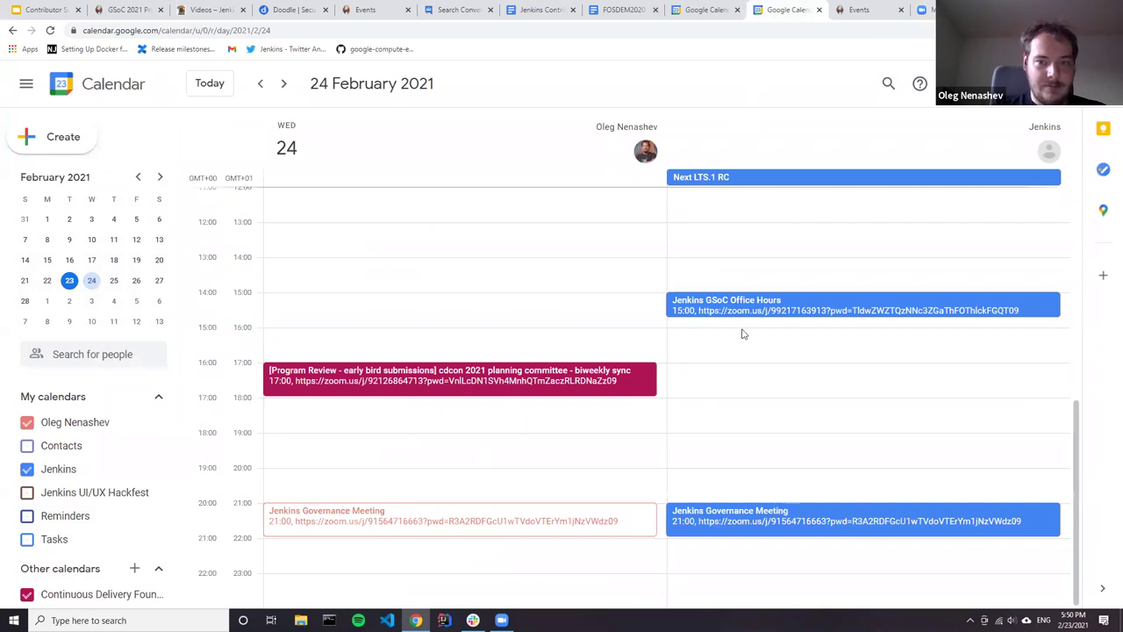
pyautogui.click(113, 280)
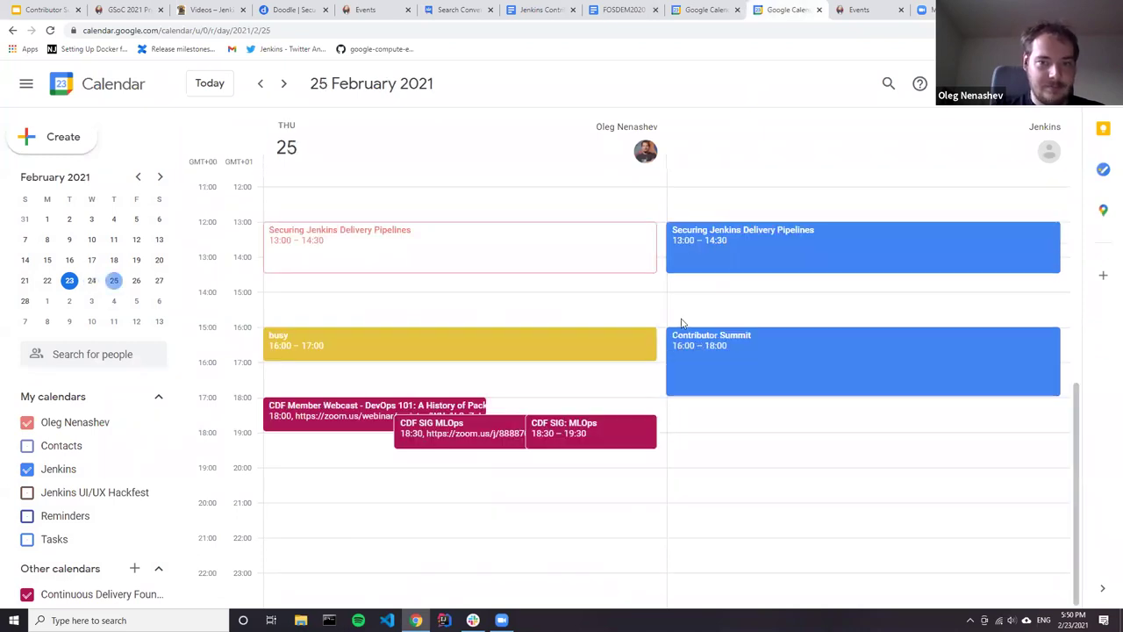
pyautogui.click(752, 248)
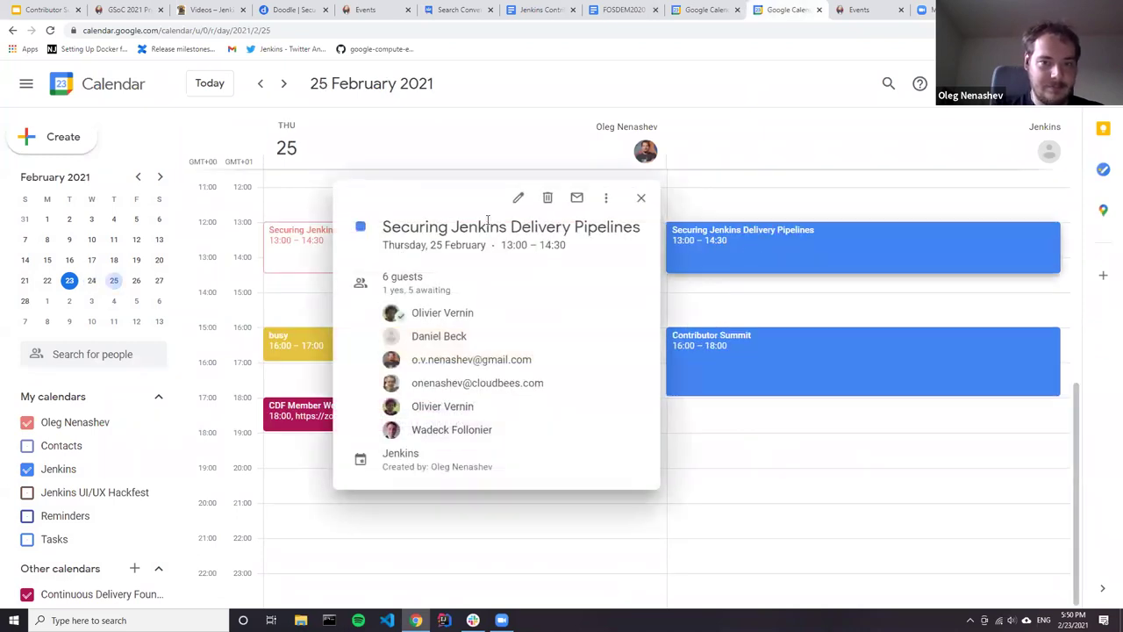
pyautogui.click(513, 201)
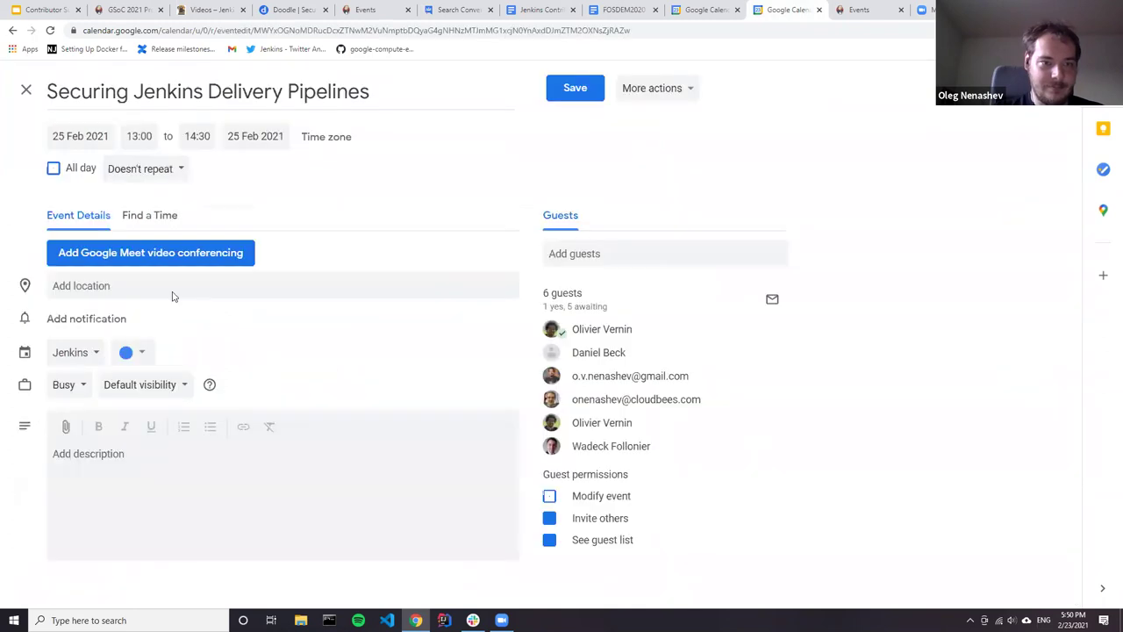
pyautogui.click(143, 463)
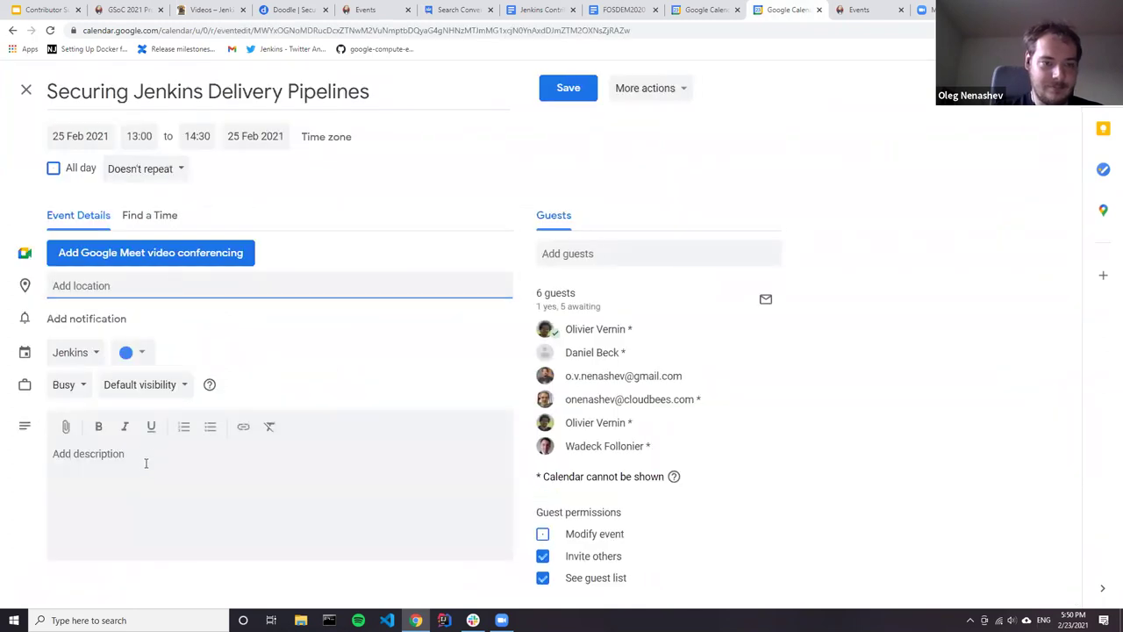
pyautogui.write('Zoom Link:')
pyautogui.hotkey('ctrl', 'v')
pyautogui.press('Return')
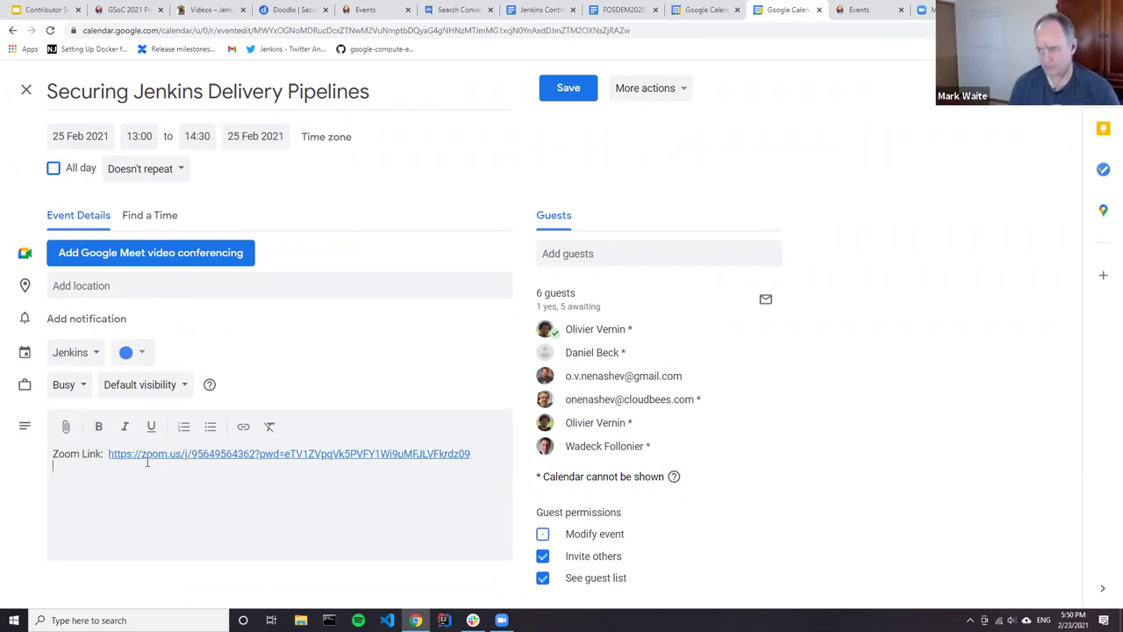
pyautogui.write('Passcode:')
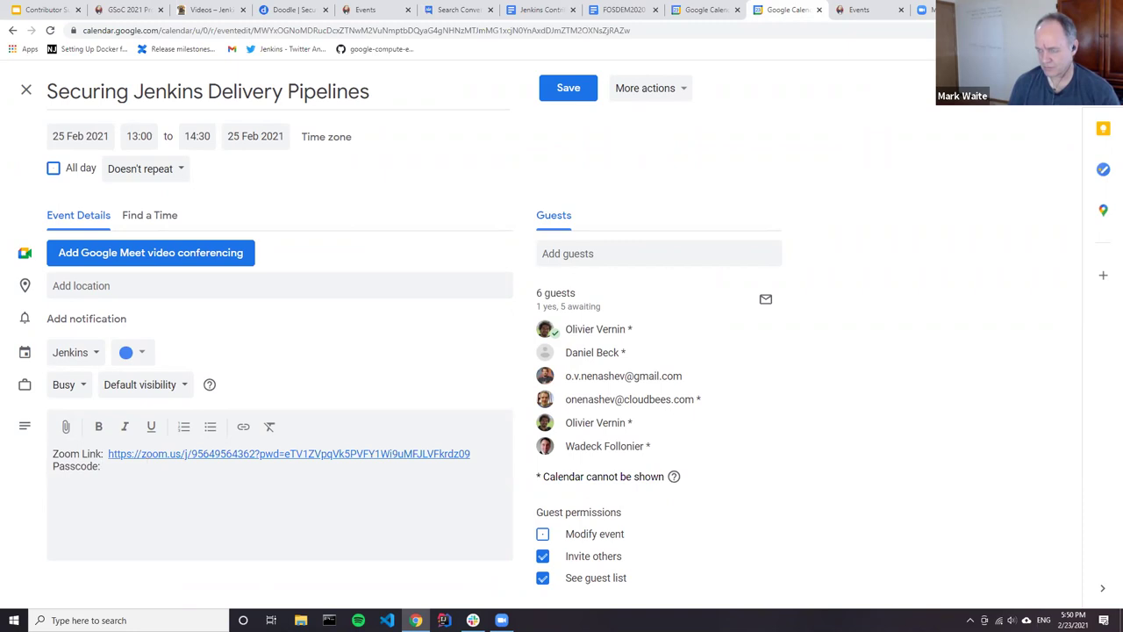
pyautogui.click(922, 9)
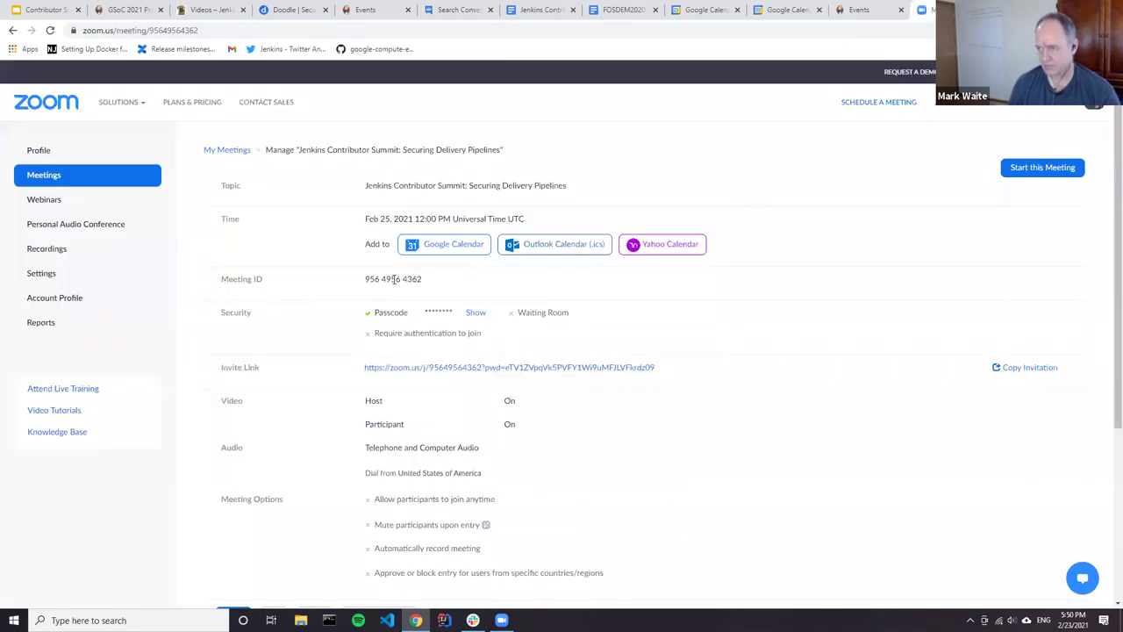
# Step: Reveal the meeting passcode on its edit page and select it for copying
pyautogui.scroll(-3, 514, 346)
pyautogui.scroll(2, 720, 304)
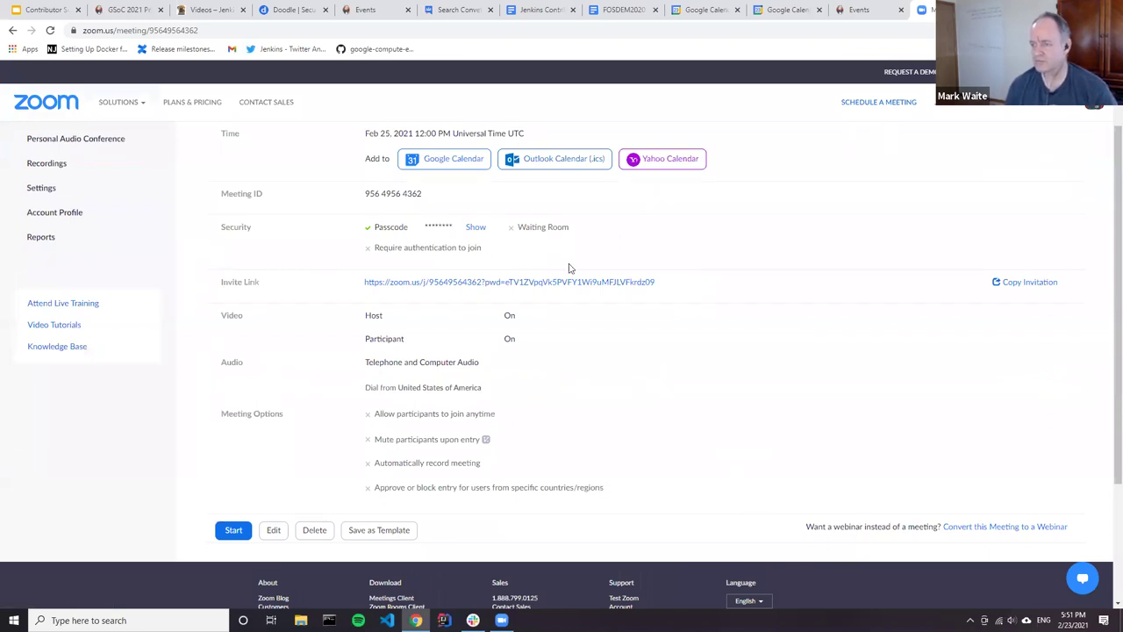
pyautogui.click(274, 529)
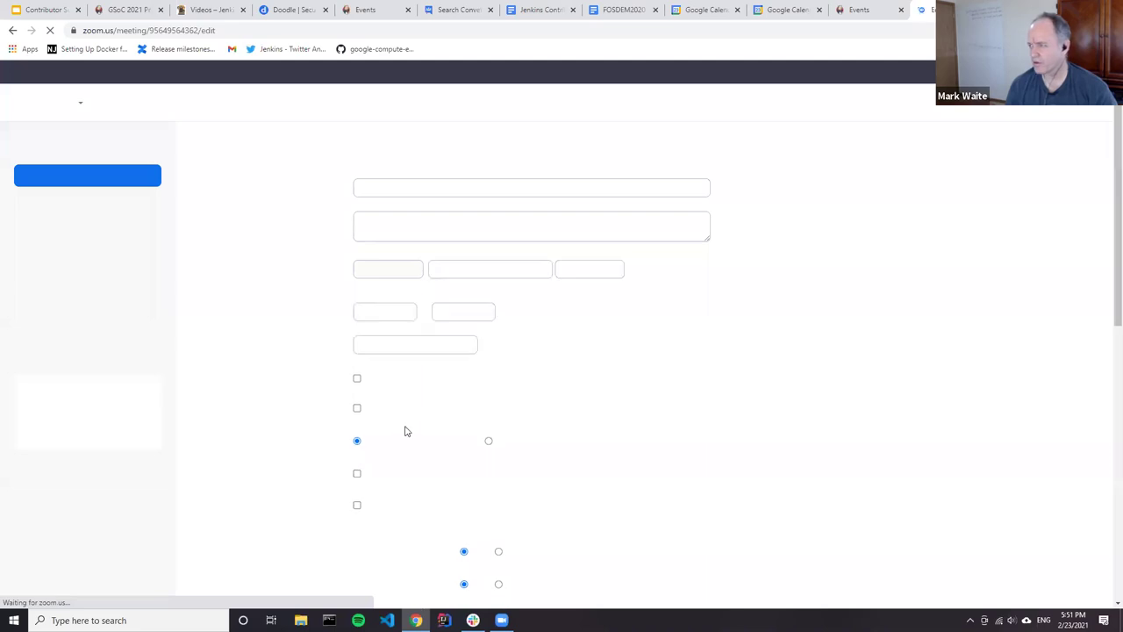
pyautogui.scroll(-3, 439, 438)
pyautogui.scroll(-3, 428, 370)
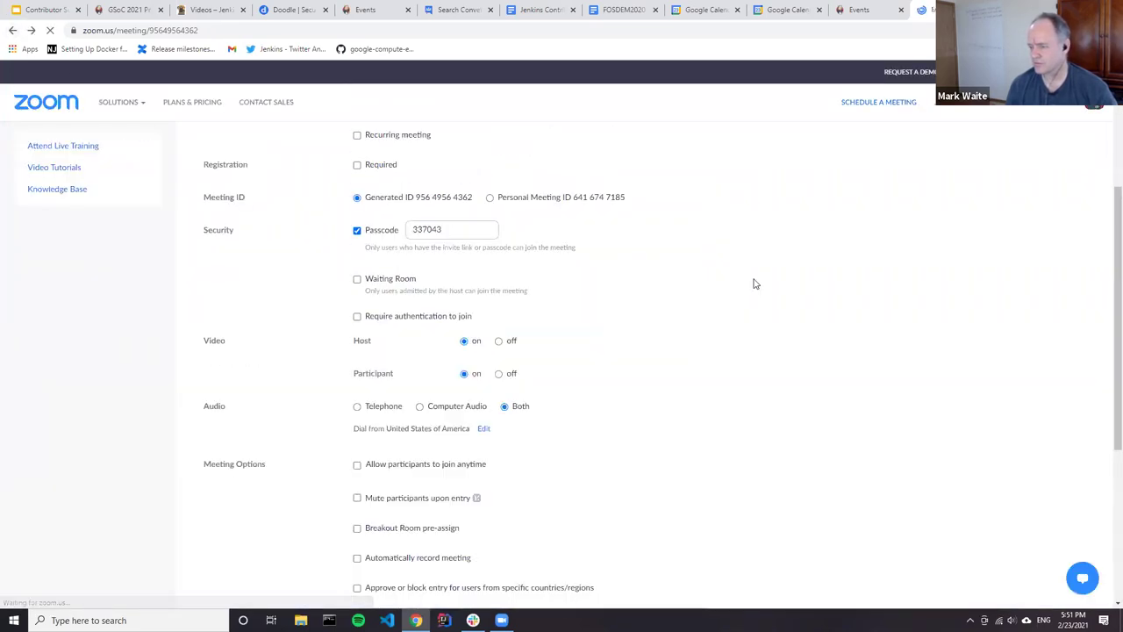
pyautogui.scroll(-1, 526, 254)
pyautogui.click(472, 235)
pyautogui.doubleClick(443, 239)
pyautogui.hotkey('ctrl', 'c')
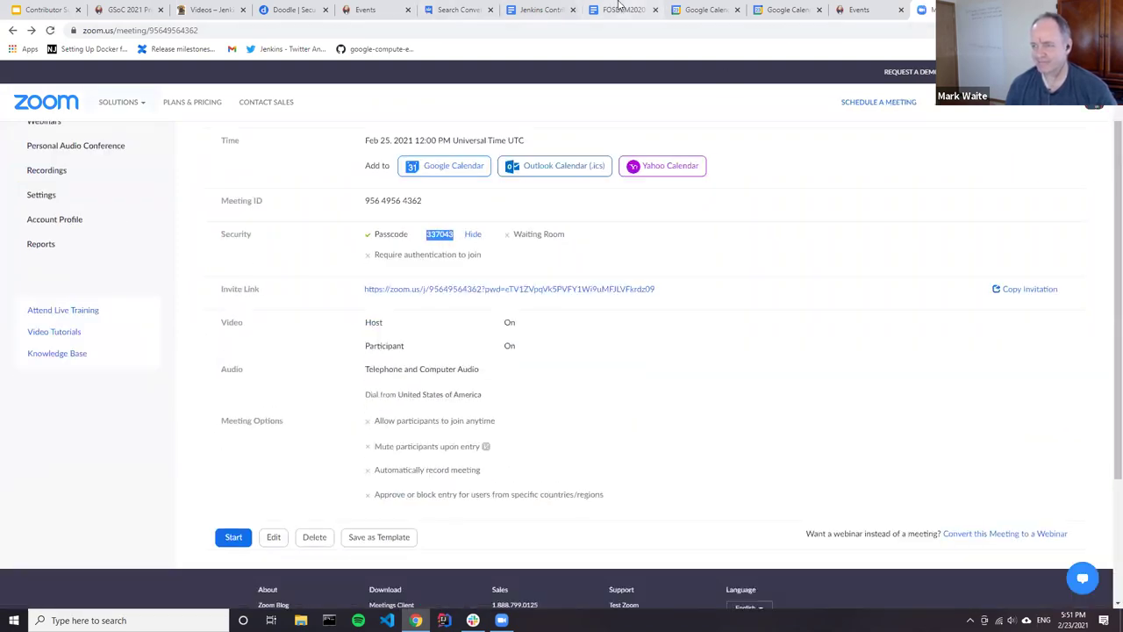
pyautogui.click(621, 10)
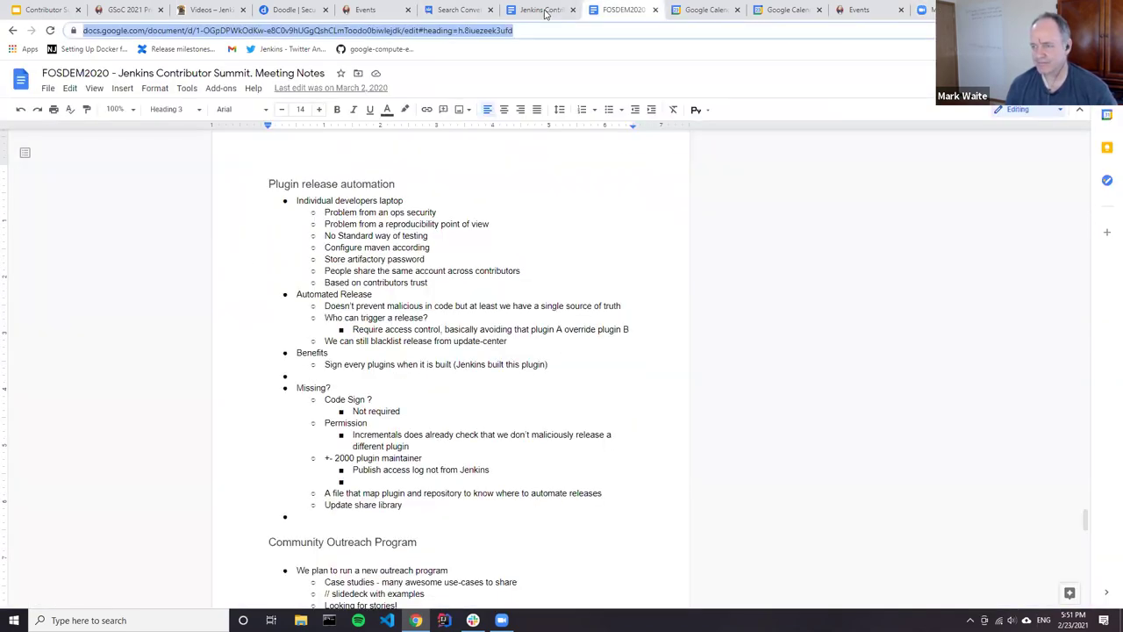
# Step: Paste the passcode after the Passcode label and add a 'Notes:' line below it
pyautogui.click(762, 10)
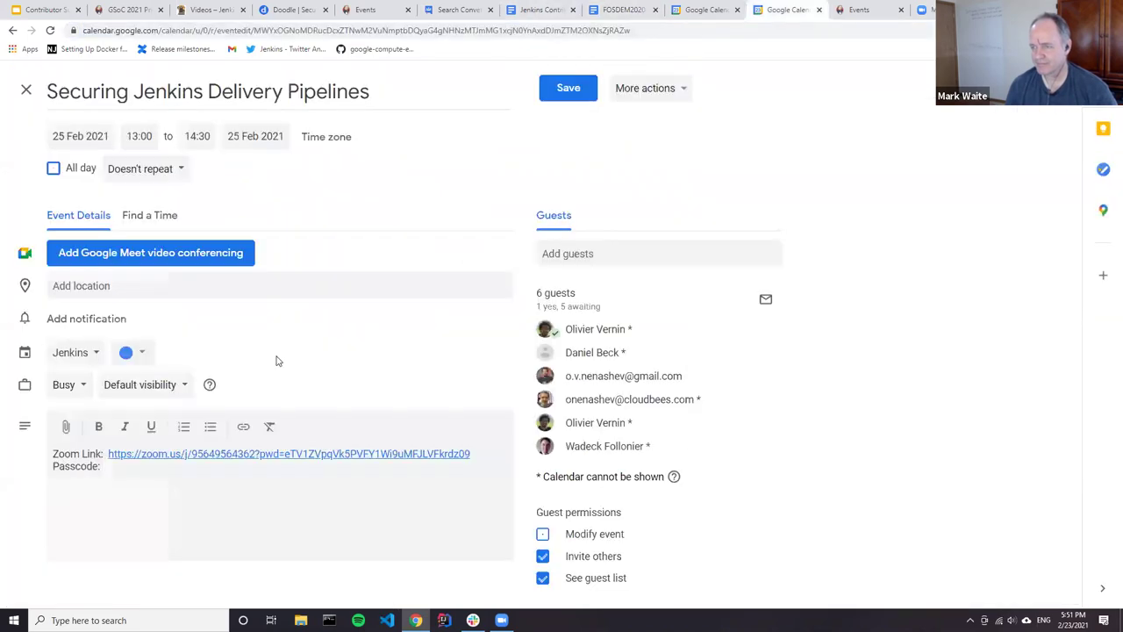
pyautogui.click(125, 465)
pyautogui.hotkey('ctrl', 'v')
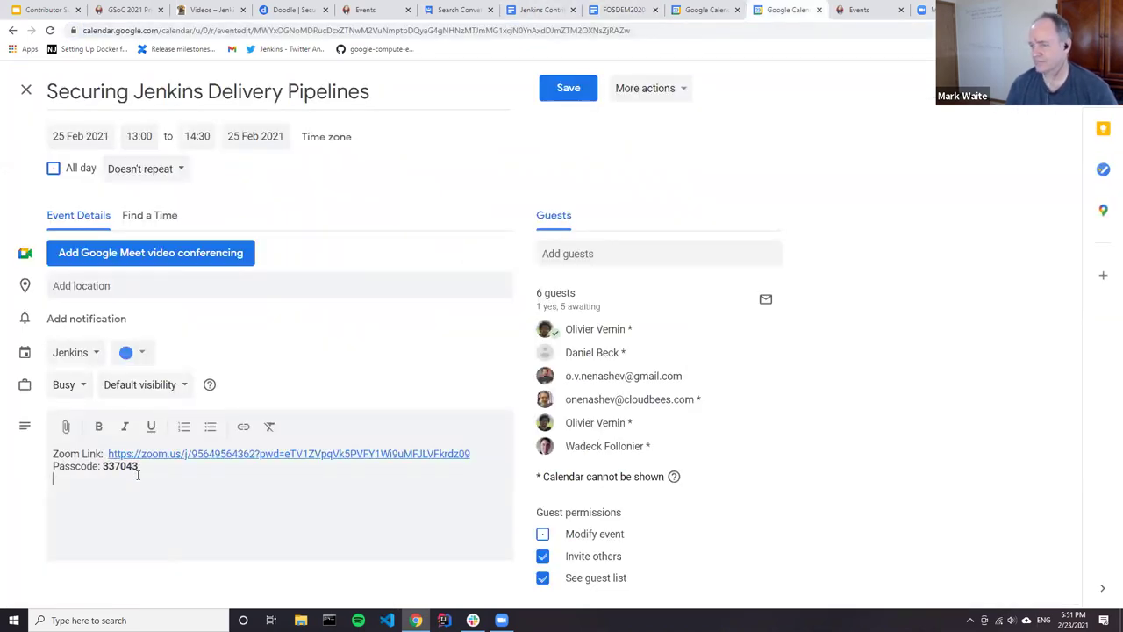
pyautogui.write('Notes:')
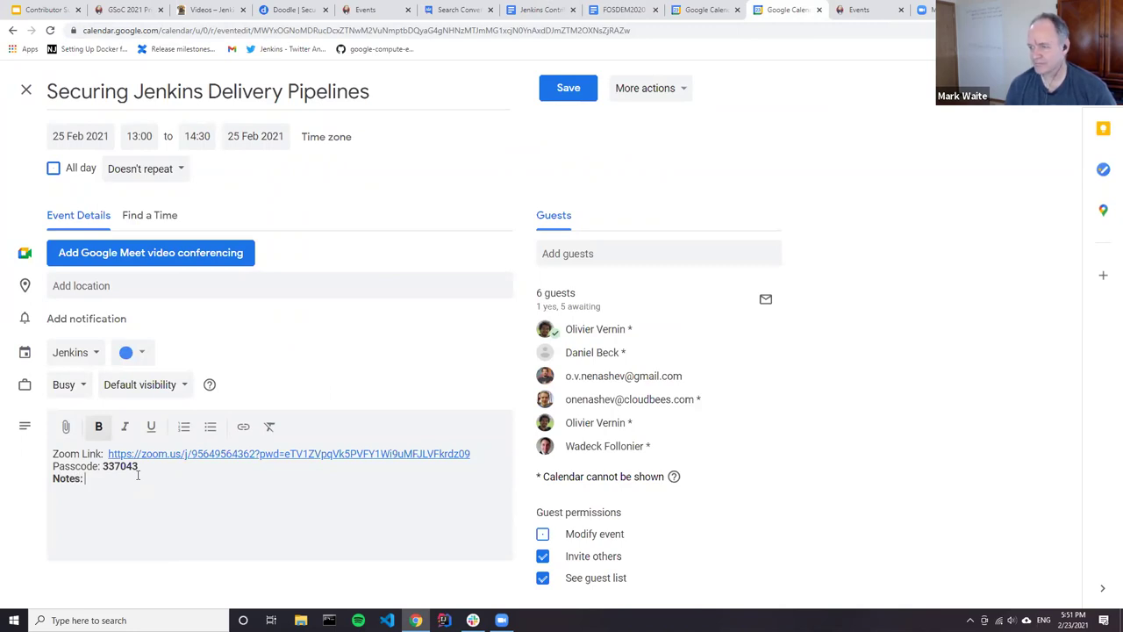
pyautogui.hotkey('ctrl', 'shift', 'Tab')
pyautogui.hotkey('ctrl', 'shift', 'Tab')
pyautogui.hotkey('ctrl', 'shift', 'Tab')
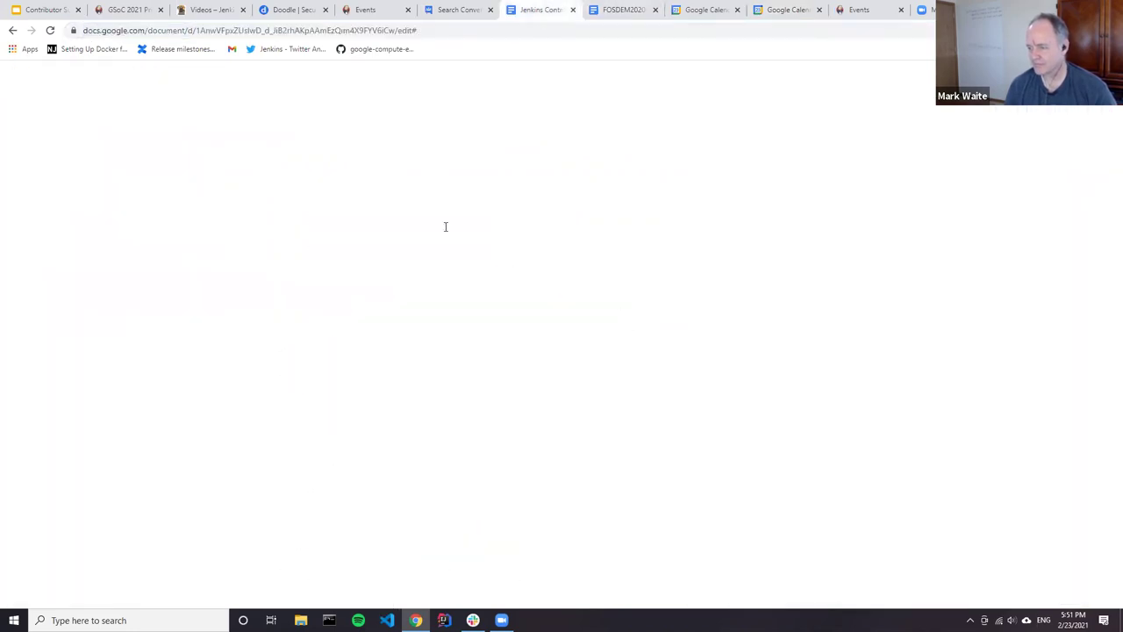
# Step: Find the Securing Jenkins Delivery Pipelines heading and copy the Feb 2021 notes document's address
pyautogui.hotkey('ctrl', 'Home')
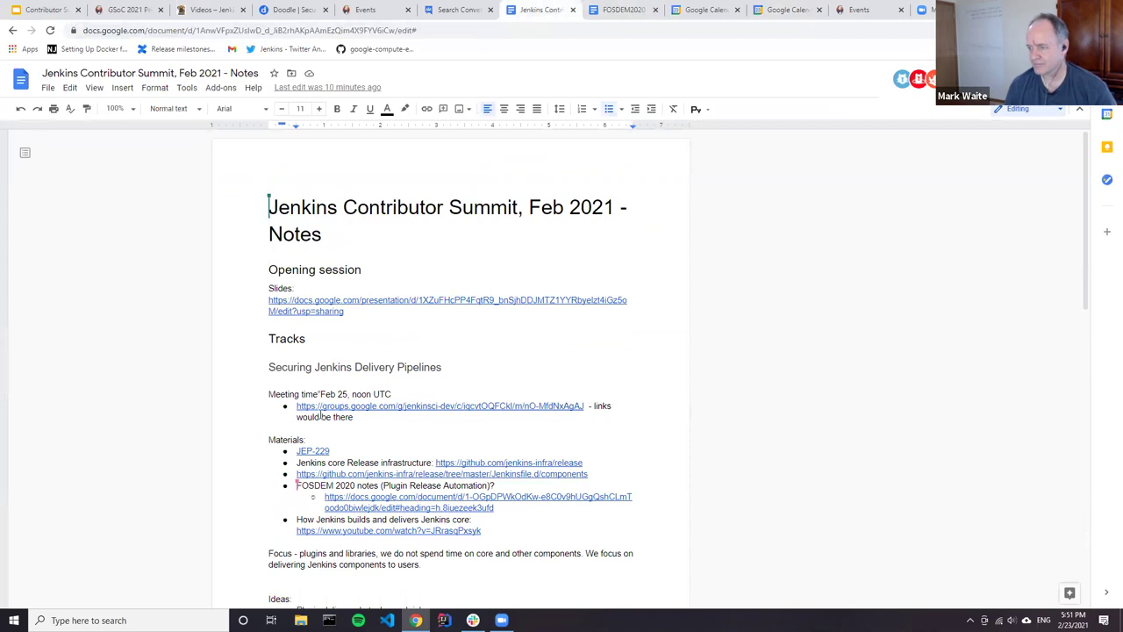
pyautogui.click(358, 365)
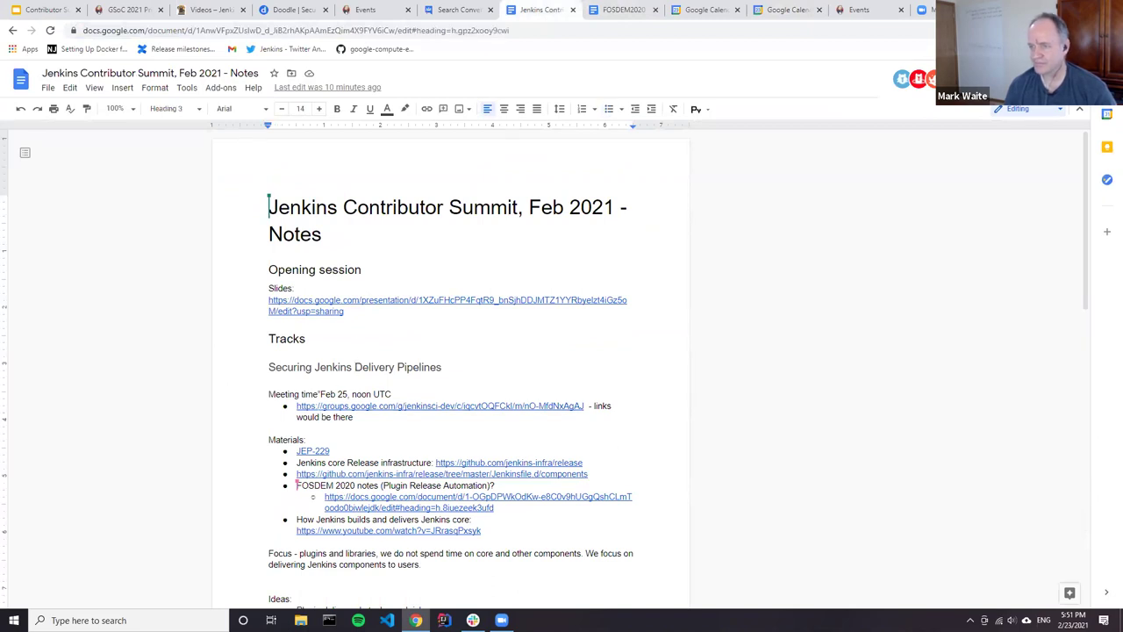
pyautogui.press('Escape')
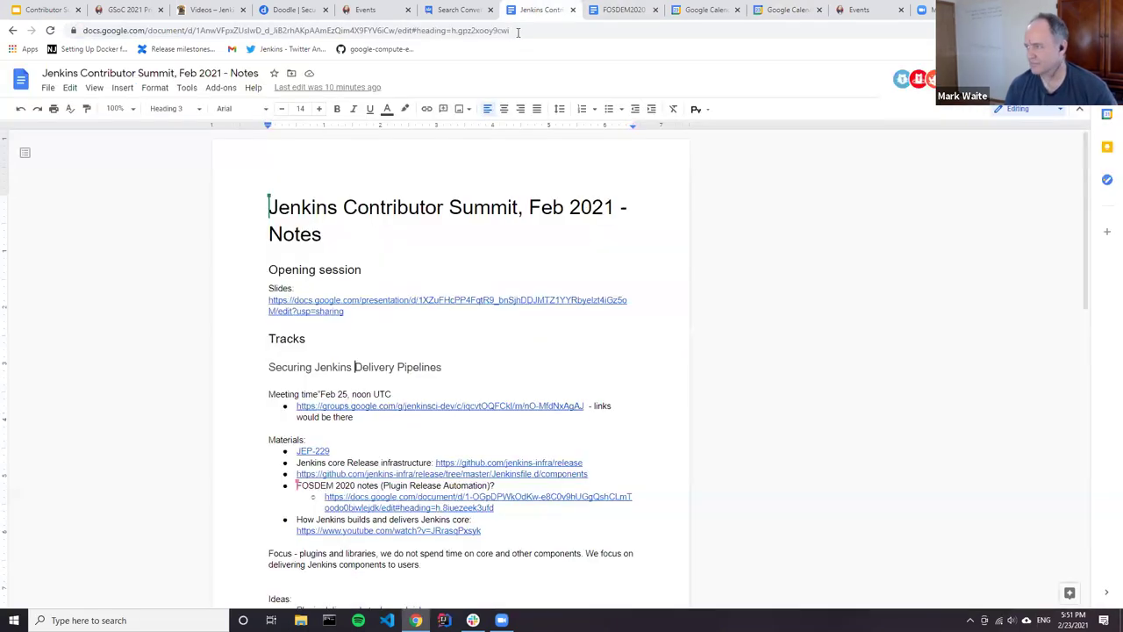
pyautogui.click(631, 26)
pyautogui.click(626, 12)
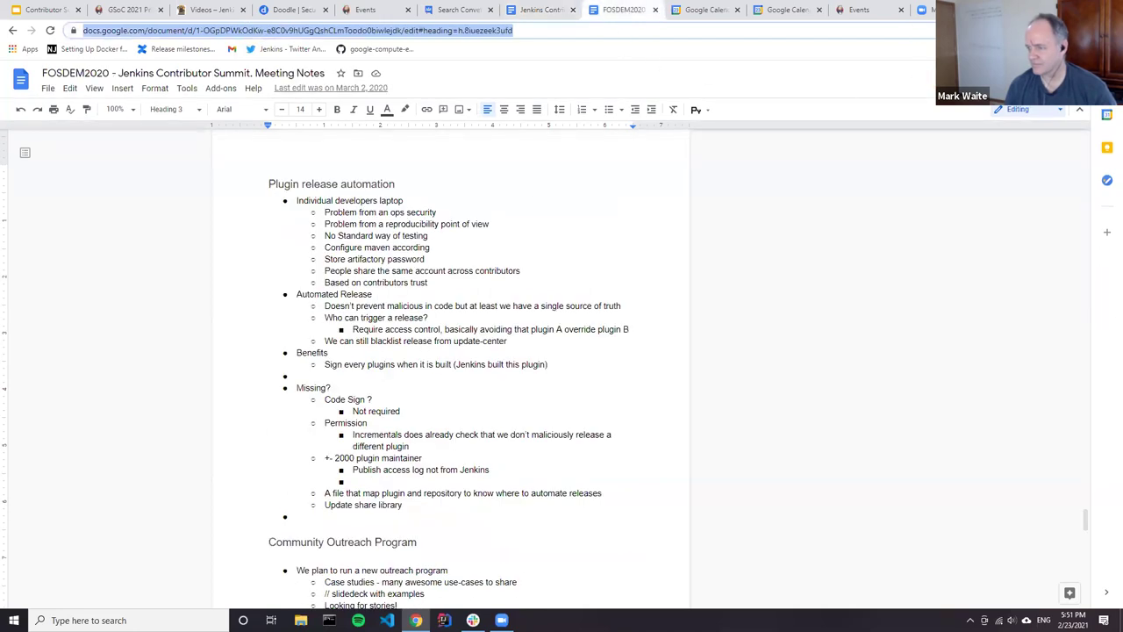
pyautogui.click(923, 11)
pyautogui.click(521, 10)
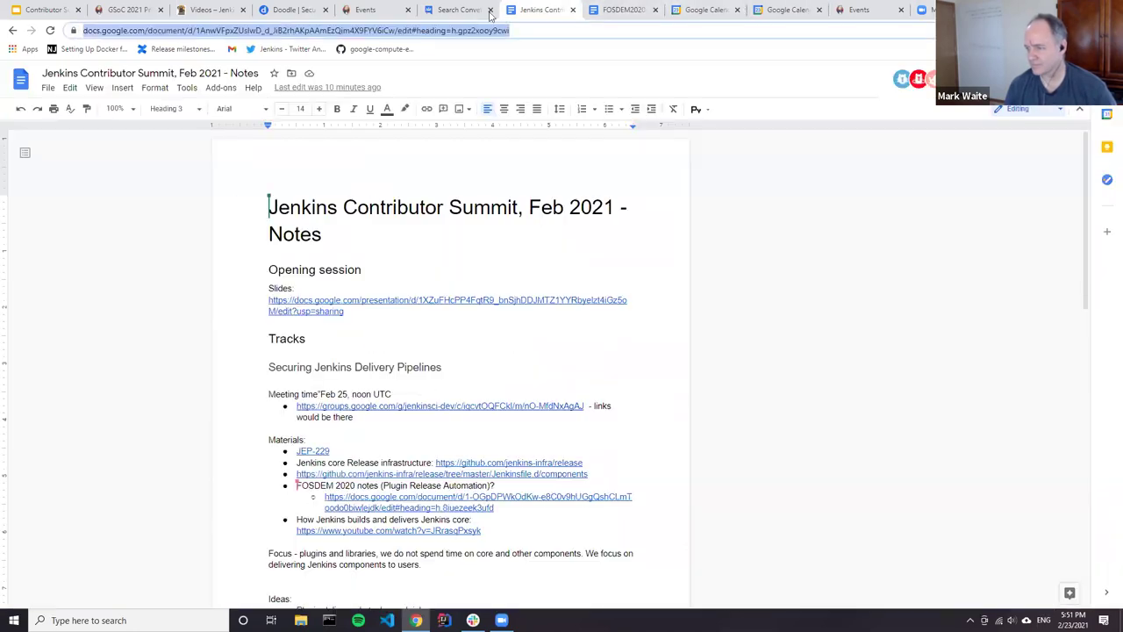
pyautogui.click(614, 10)
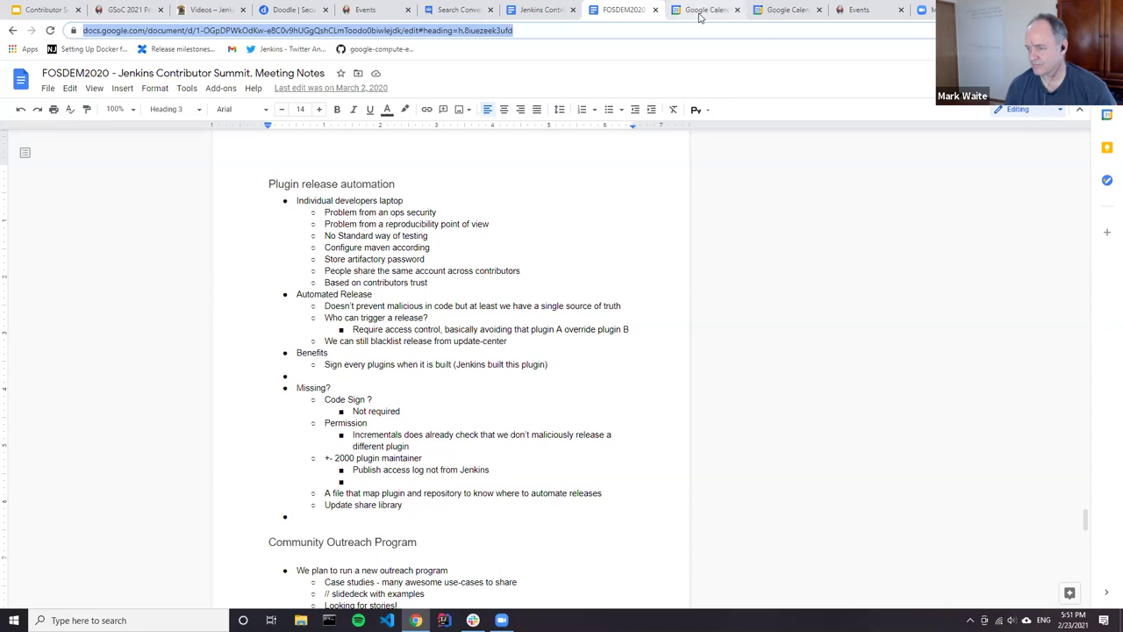
pyautogui.click(699, 10)
# Step: Paste the notes document address after Notes:, strip its bold formatting, and make it a hyperlink
pyautogui.click(788, 9)
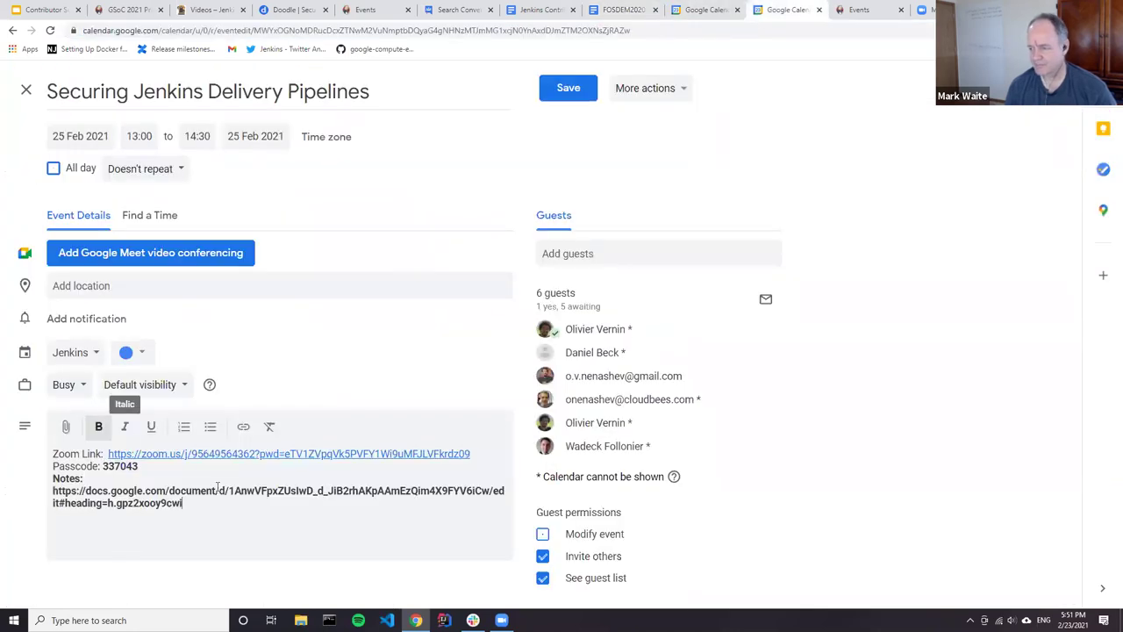
pyautogui.moveTo(182, 503); pyautogui.dragTo(101, 466)
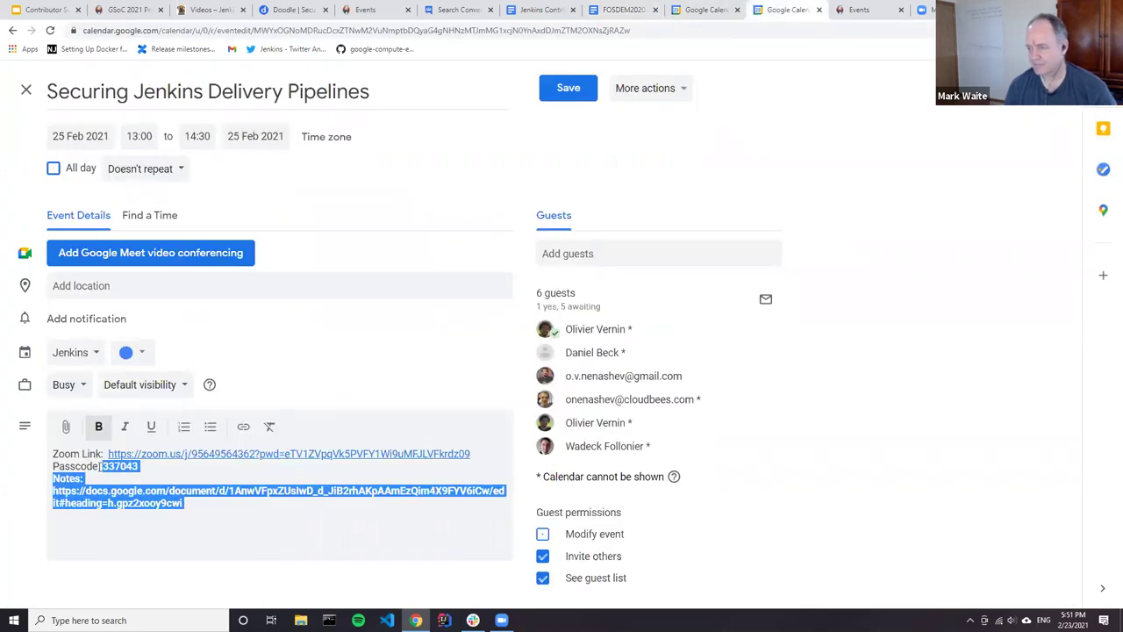
pyautogui.click(270, 426)
pyautogui.moveTo(207, 506); pyautogui.dragTo(38, 494)
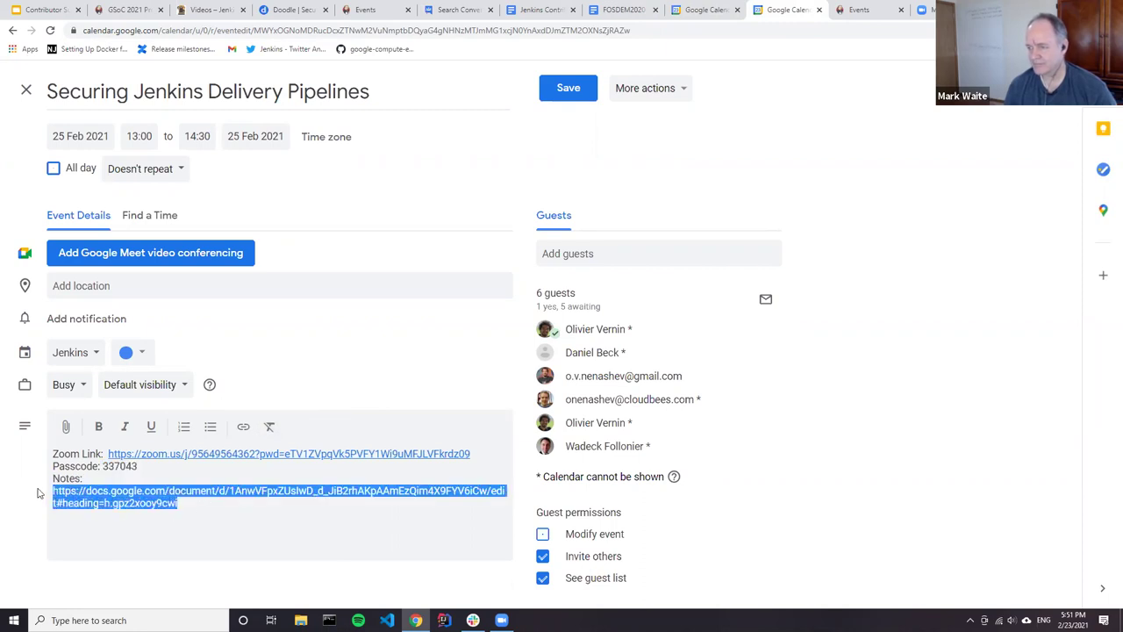
pyautogui.click(243, 426)
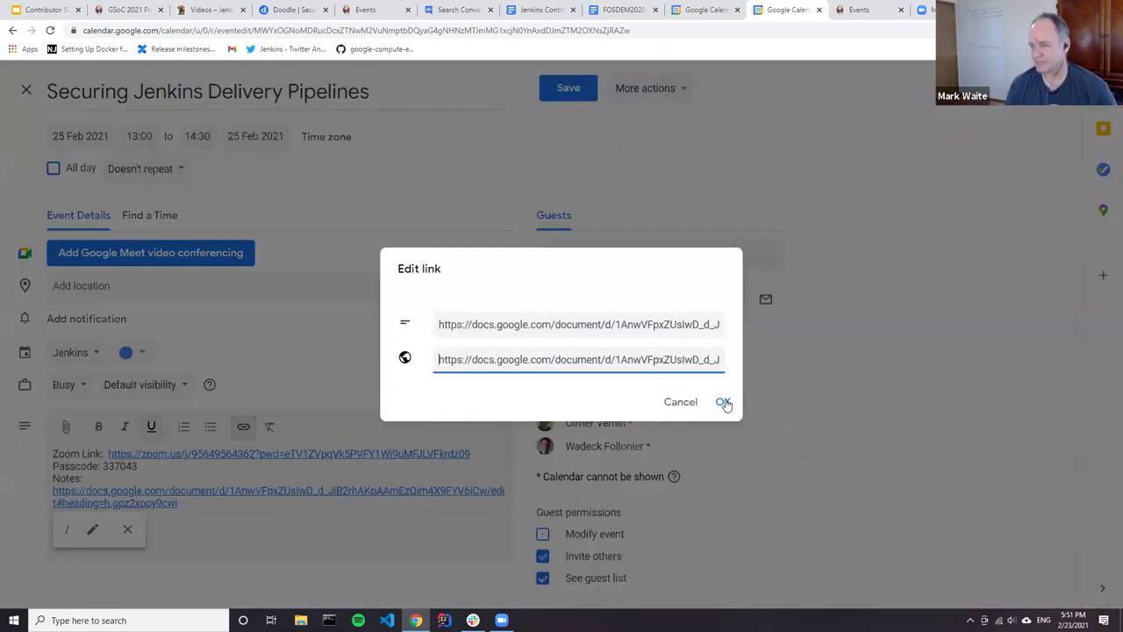
pyautogui.click(722, 402)
# Step: Copy the Zoom link and passcode lines, then save the event without emailing the guests
pyautogui.hotkey('ctrl', 'shift', 'Home')
pyautogui.hotkey('ctrl', 'c')
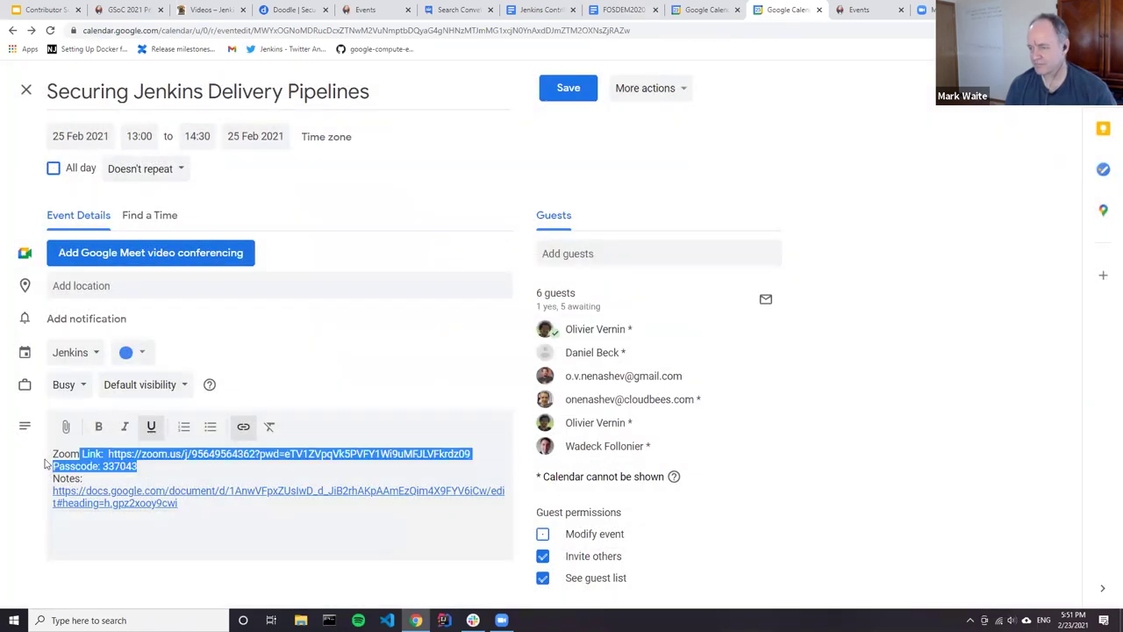
pyautogui.click(570, 94)
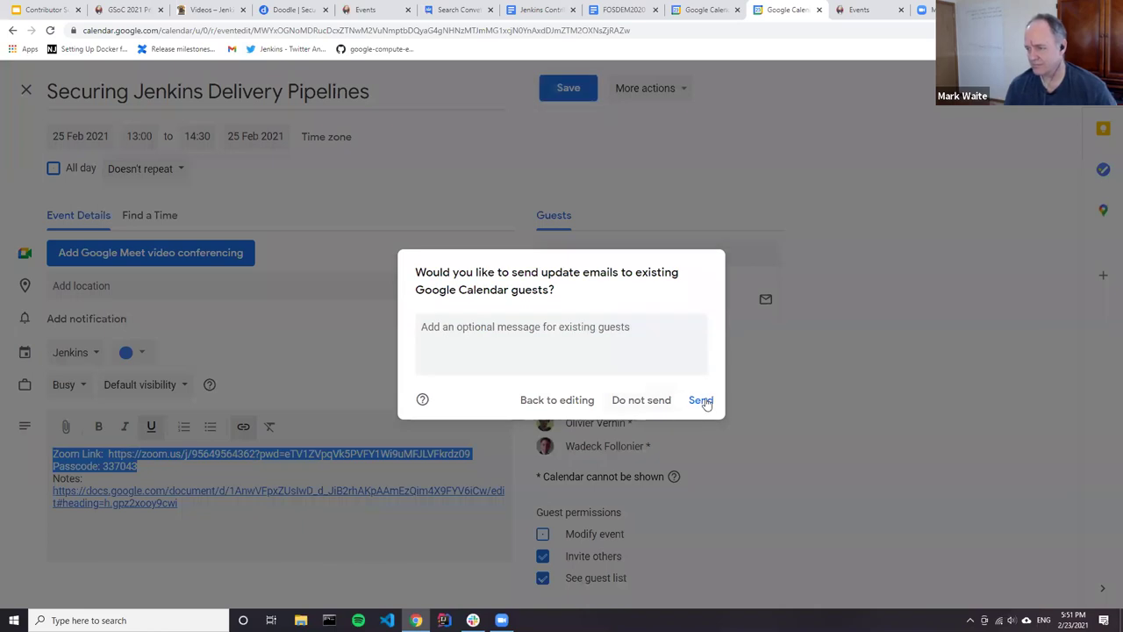
pyautogui.click(646, 403)
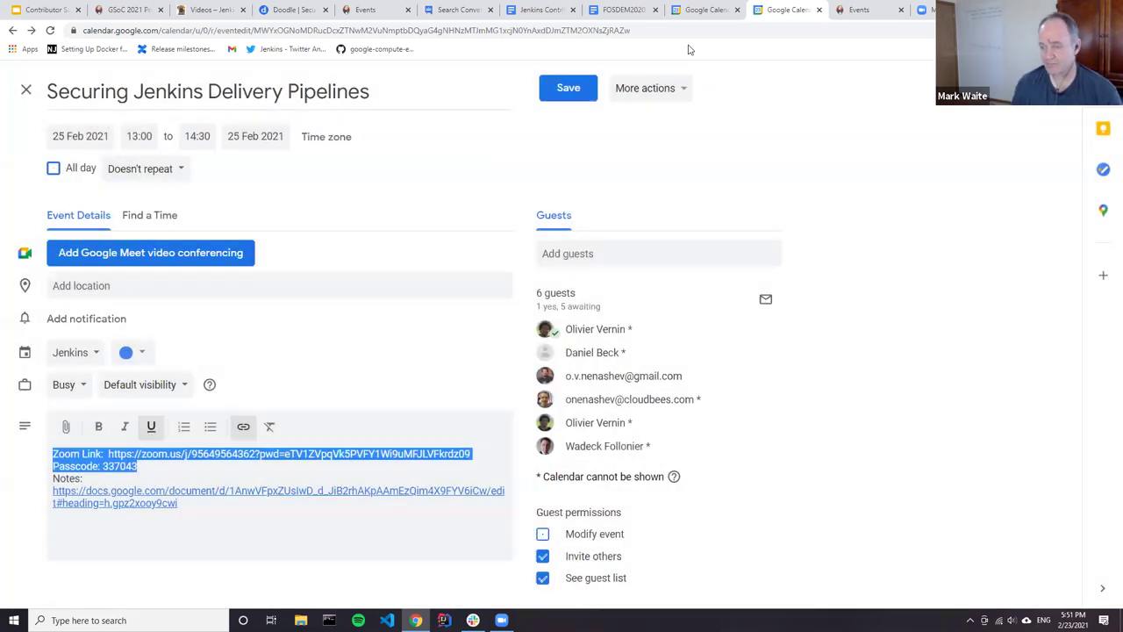
pyautogui.click(630, 10)
# Step: Insert the Zoom link and passcode bullets above the jenkinsci-dev groups link in the track notes
pyautogui.click(539, 10)
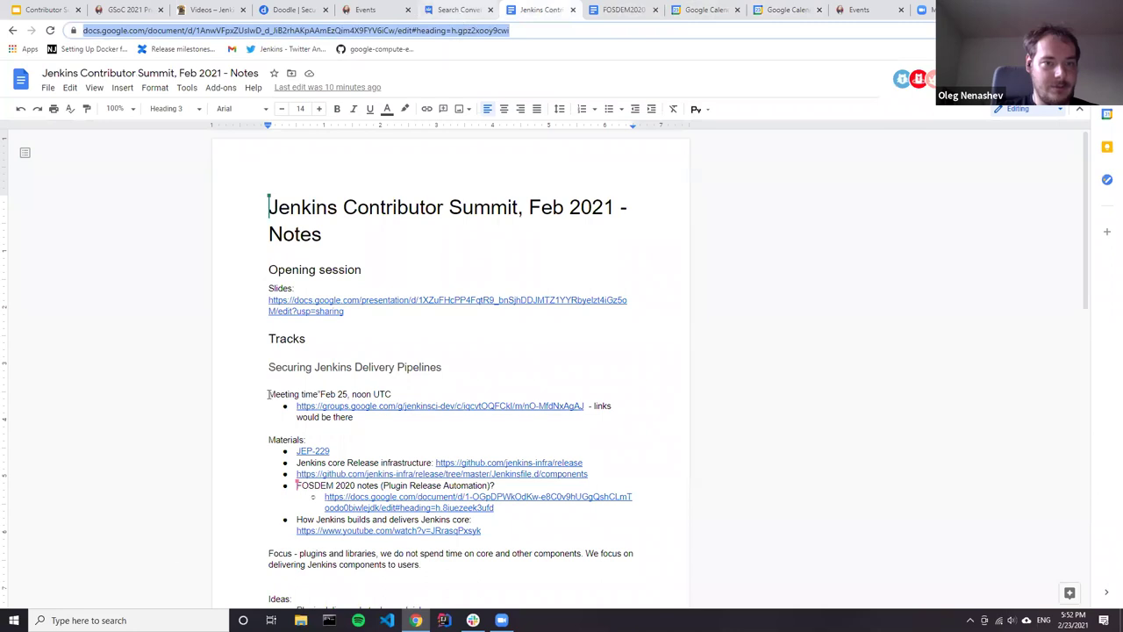
pyautogui.click(466, 370)
pyautogui.click(385, 420)
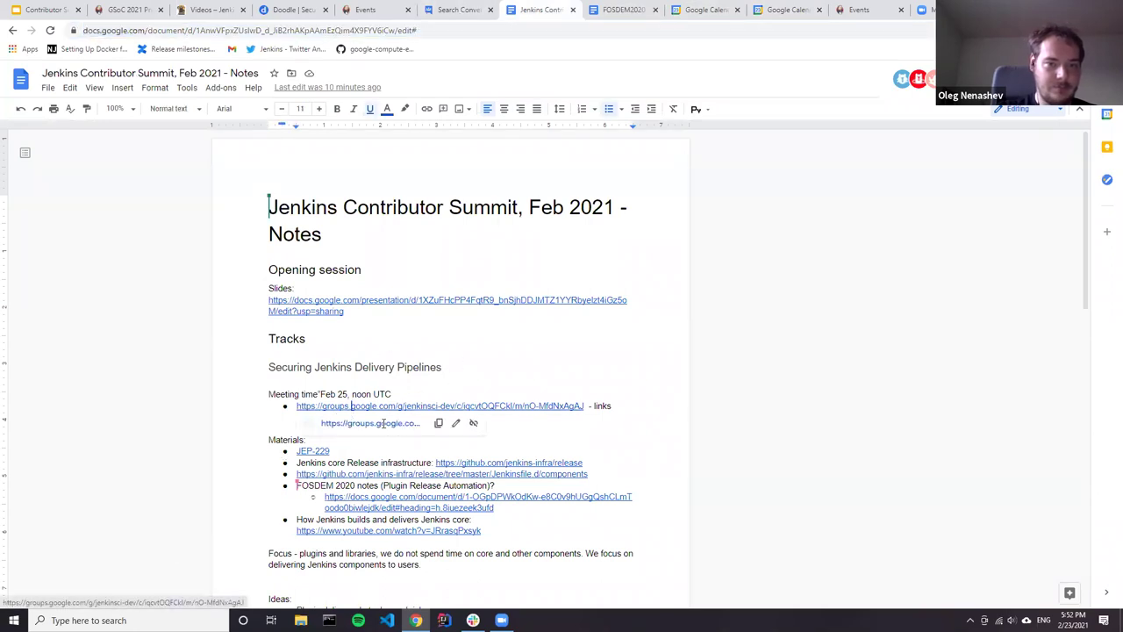
pyautogui.press('Return')
pyautogui.hotkey('ctrl', 'v')
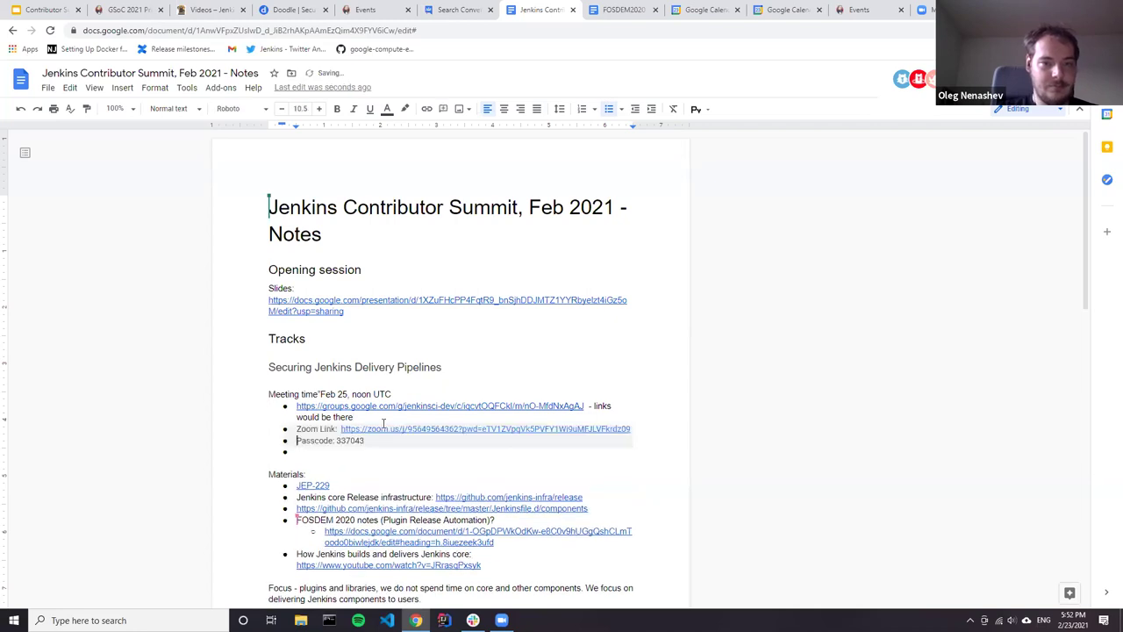
pyautogui.hotkey('shift', 'Up')
pyautogui.hotkey('shift', 'Up')
pyautogui.press('BackSpace')
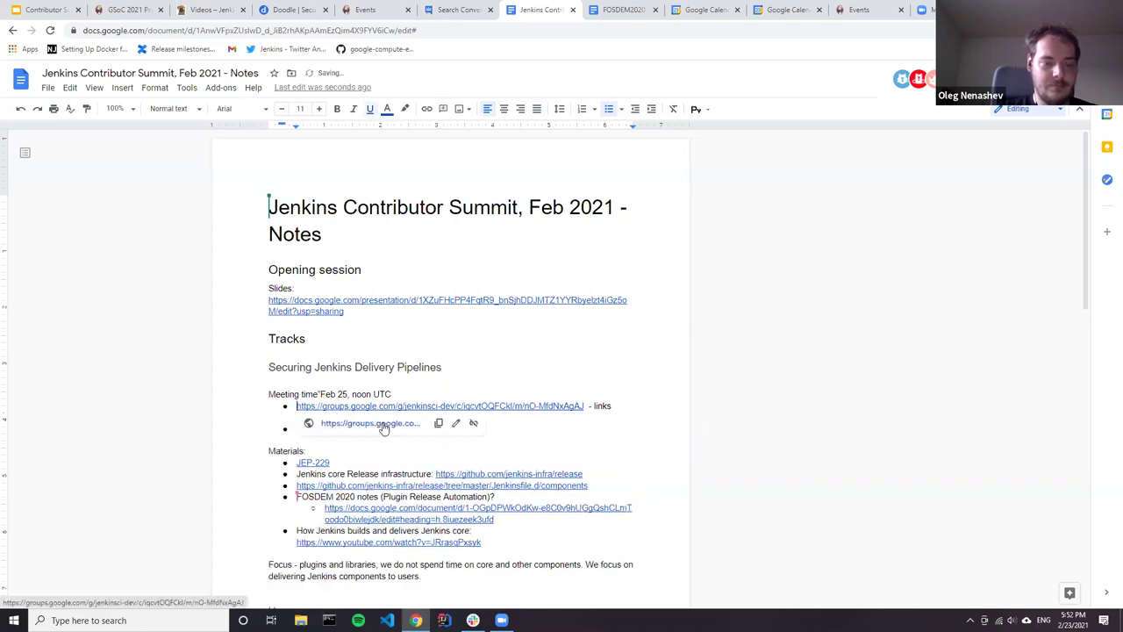
pyautogui.press('Return')
pyautogui.hotkey('ctrl', 'v')
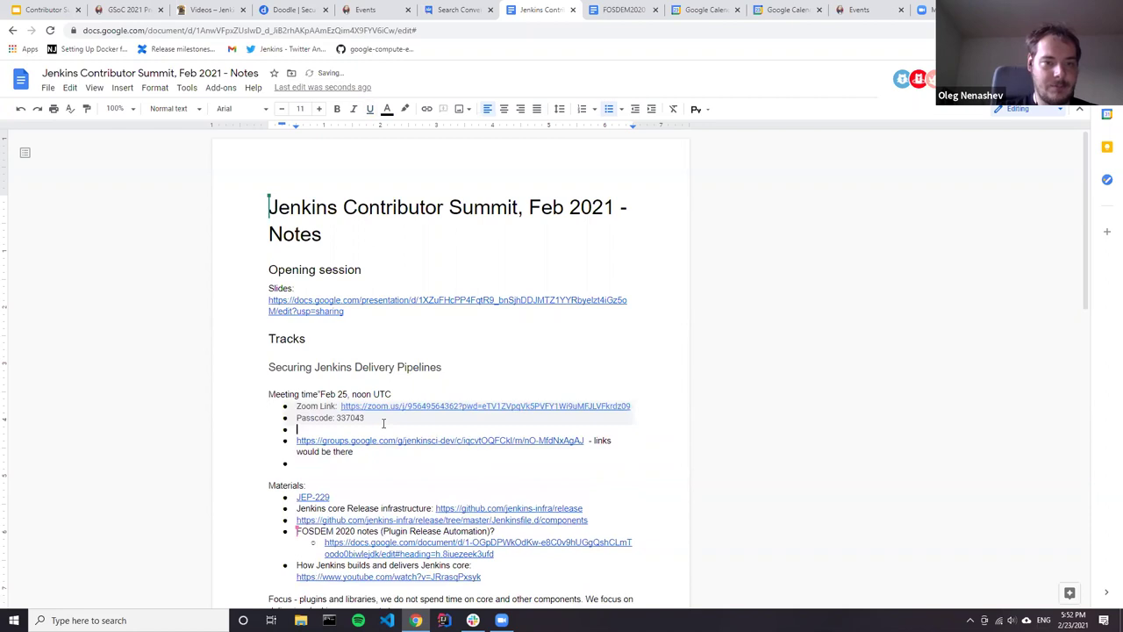
# Step: Remove the leftover empty bullets and open the jenkinsci-dev thread in a new tab
pyautogui.press('Delete')
pyautogui.press('Down')
pyautogui.press('Down')
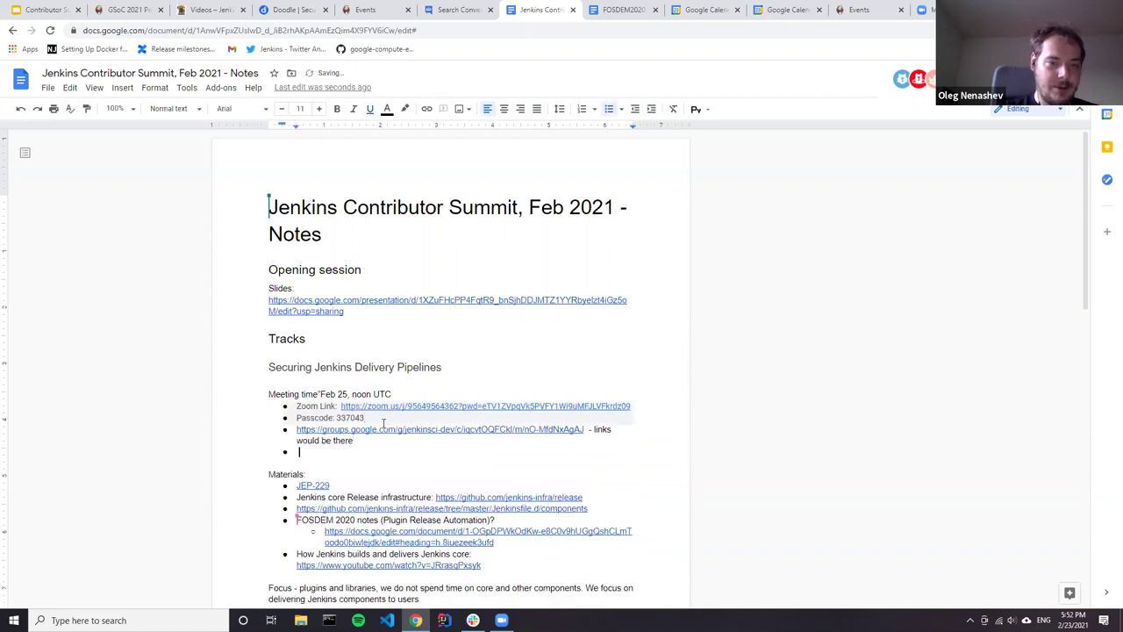
pyautogui.press('BackSpace')
pyautogui.press('BackSpace')
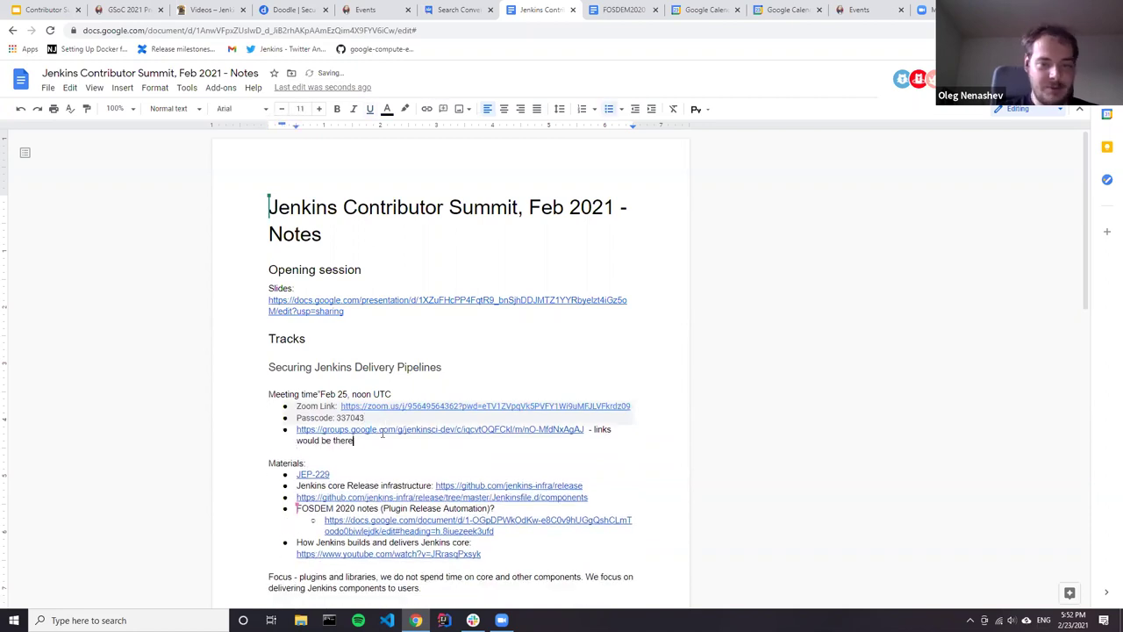
pyautogui.click(441, 429)
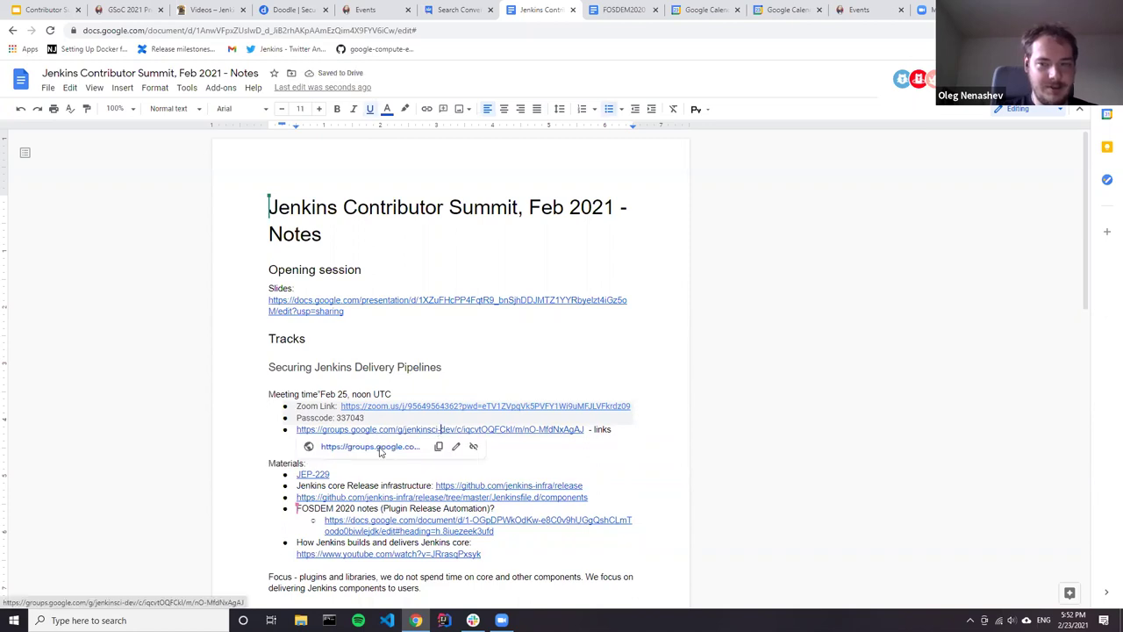
pyautogui.click(382, 447)
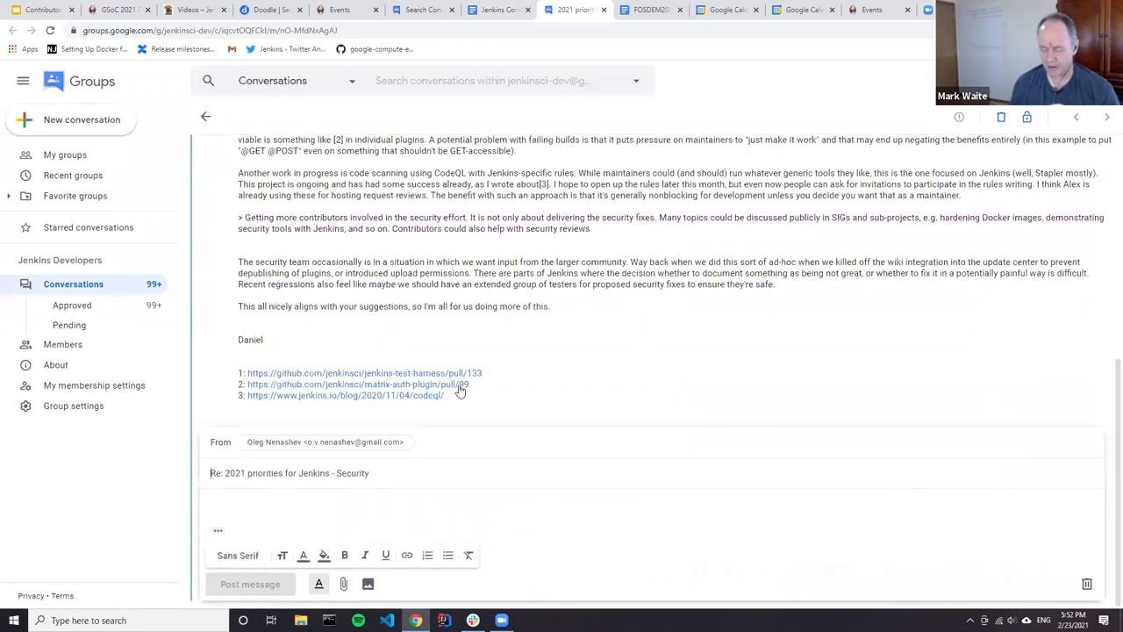
# Step: Write 'Hi all,' and announce the "Securing Jenkins Delivery Pipelines" track on Thursday, Feb 25, noon-1:30PM UTC
pyautogui.write('Hi all,')
pyautogui.press('Return')
pyautogui.press('Return')
pyautogui.write('We ')
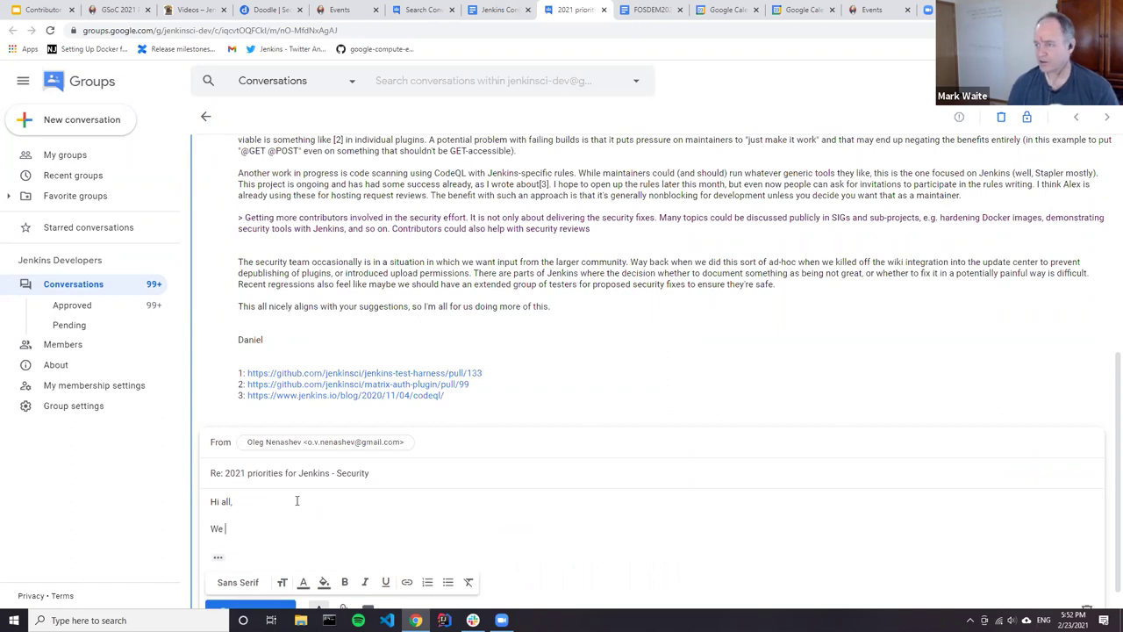
pyautogui.write('will have a')
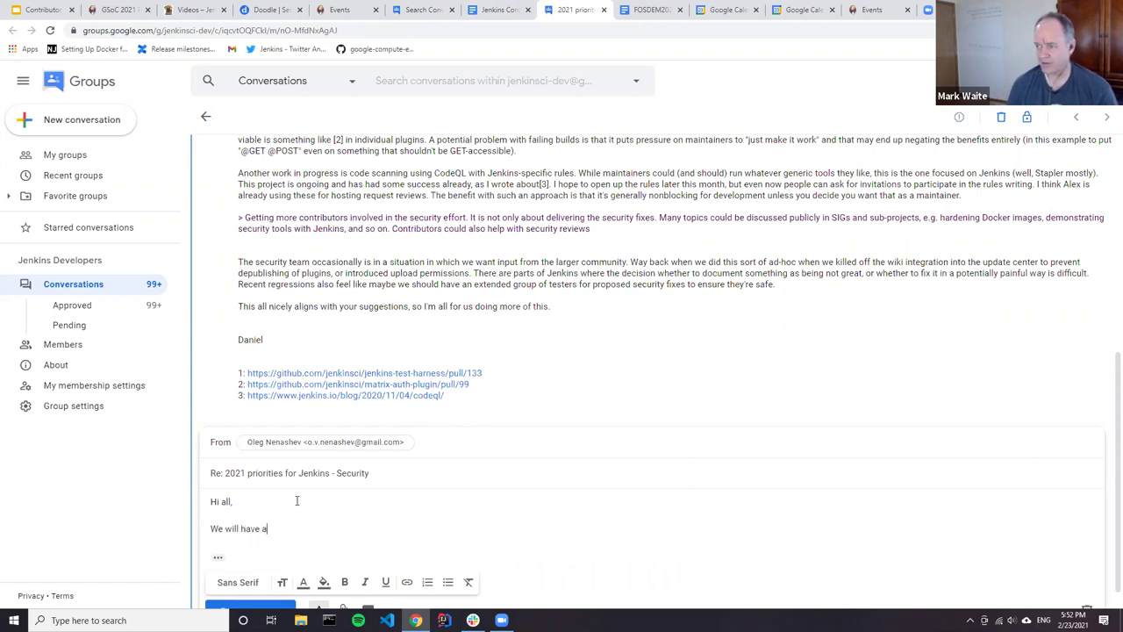
pyautogui.write(' "Securi')
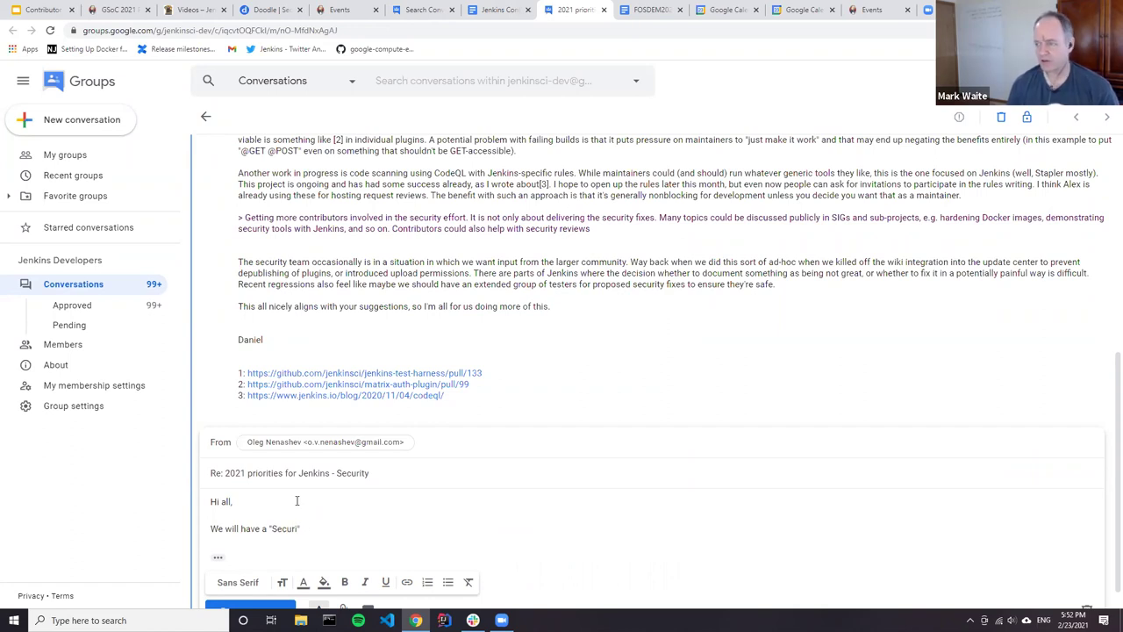
pyautogui.write('ng Jenkins Delivery Pipelines" track a')
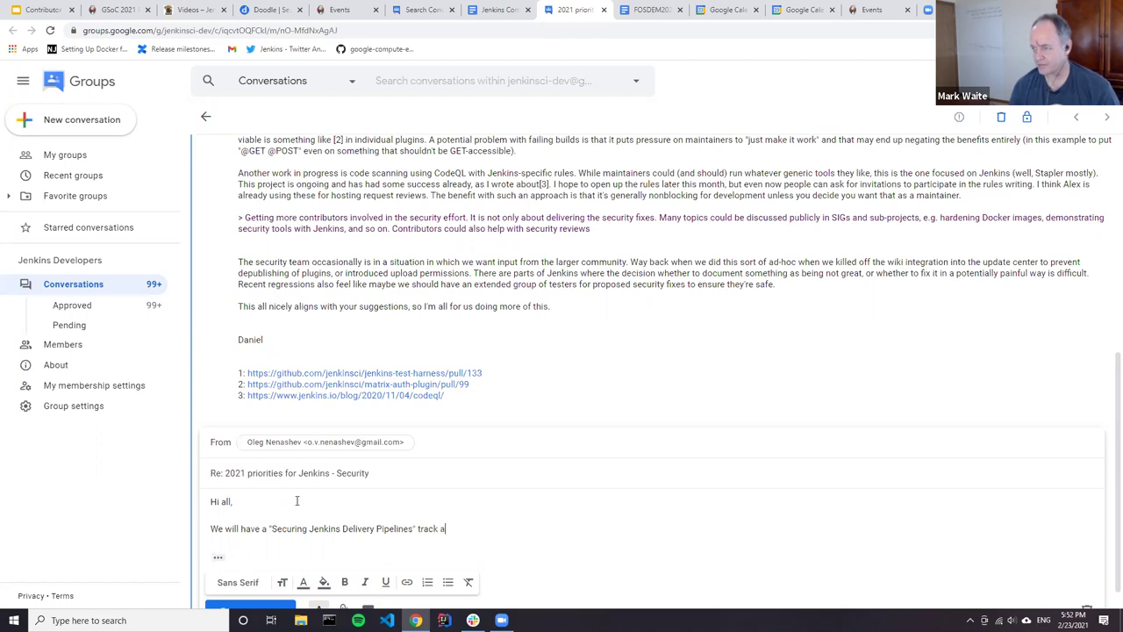
pyautogui.write('t the Jenkins ')
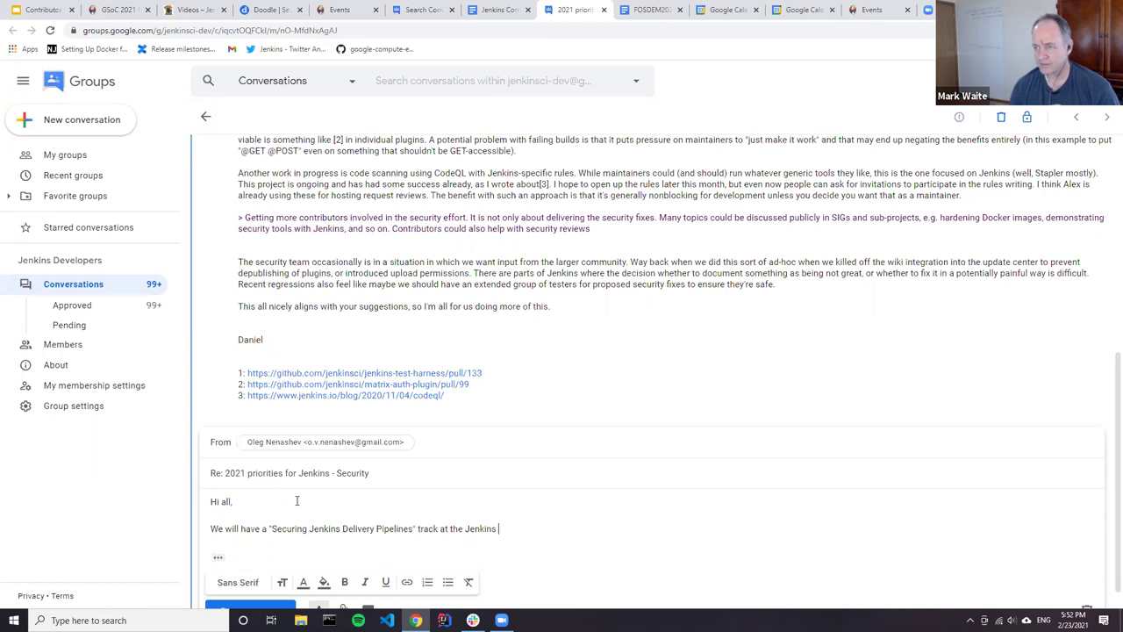
pyautogui.write('contributor')
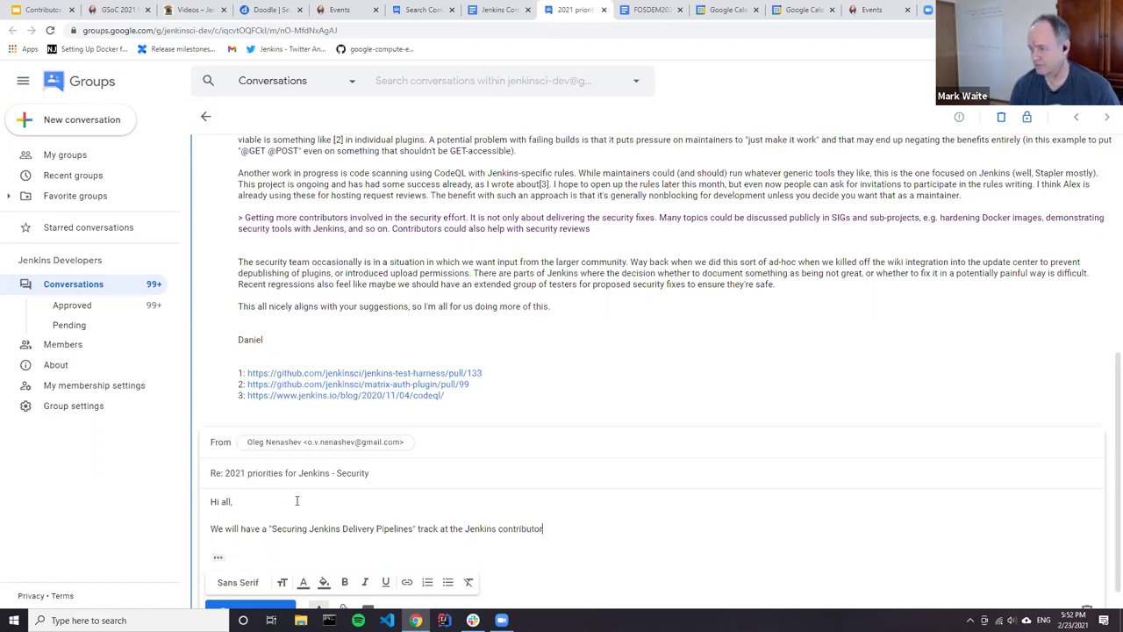
pyautogui.write(' summit on Thursd')
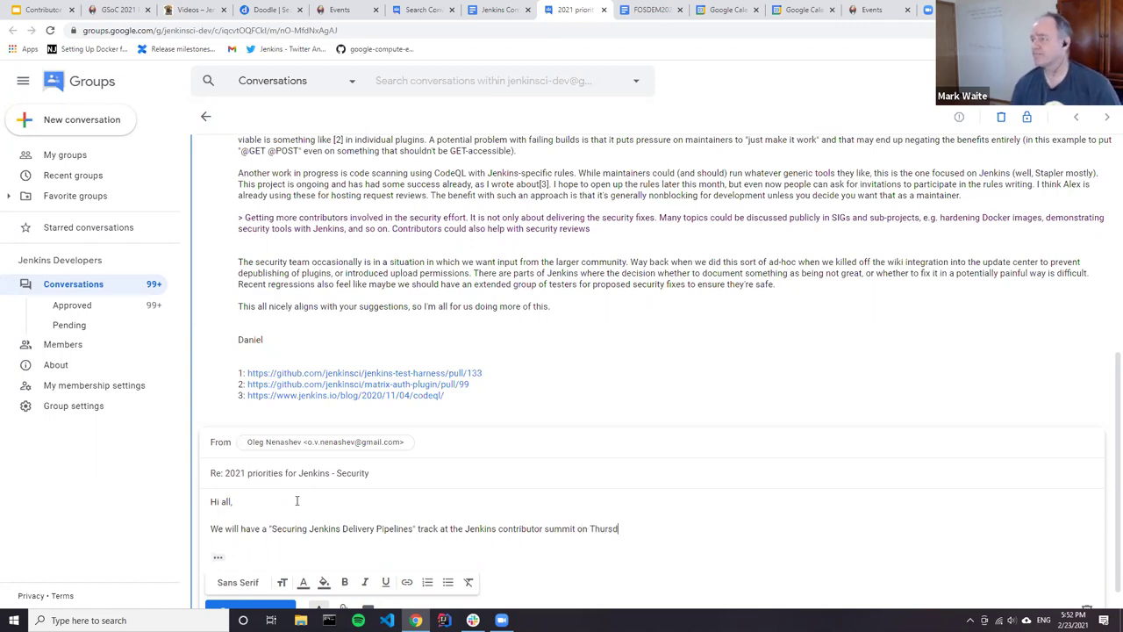
pyautogui.write('ay, Feb 25')
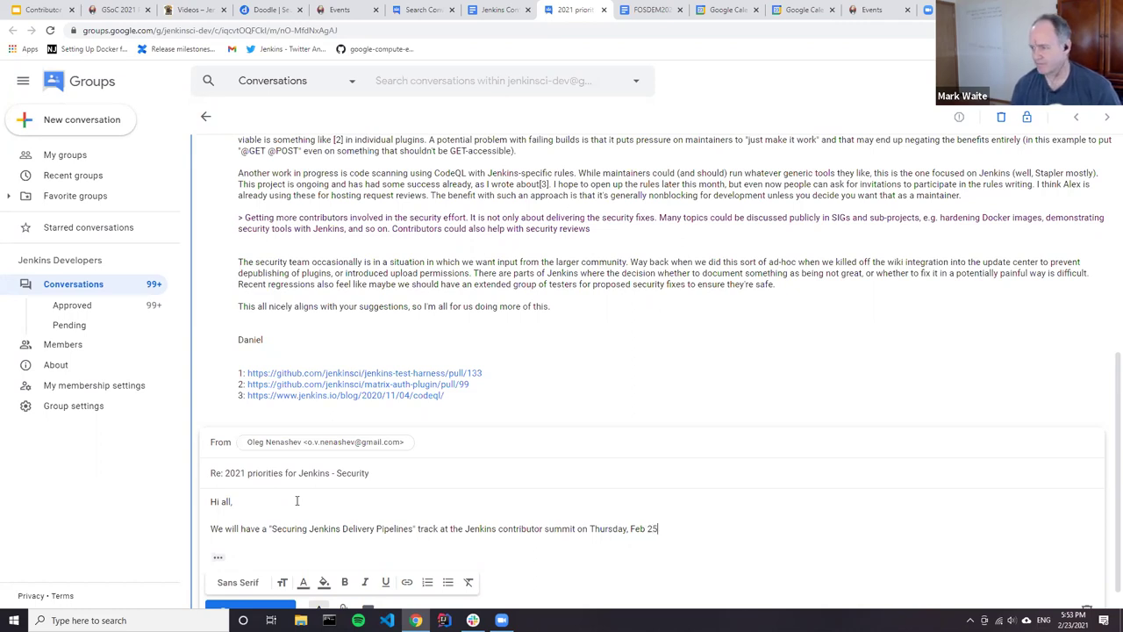
pyautogui.write(', noon-')
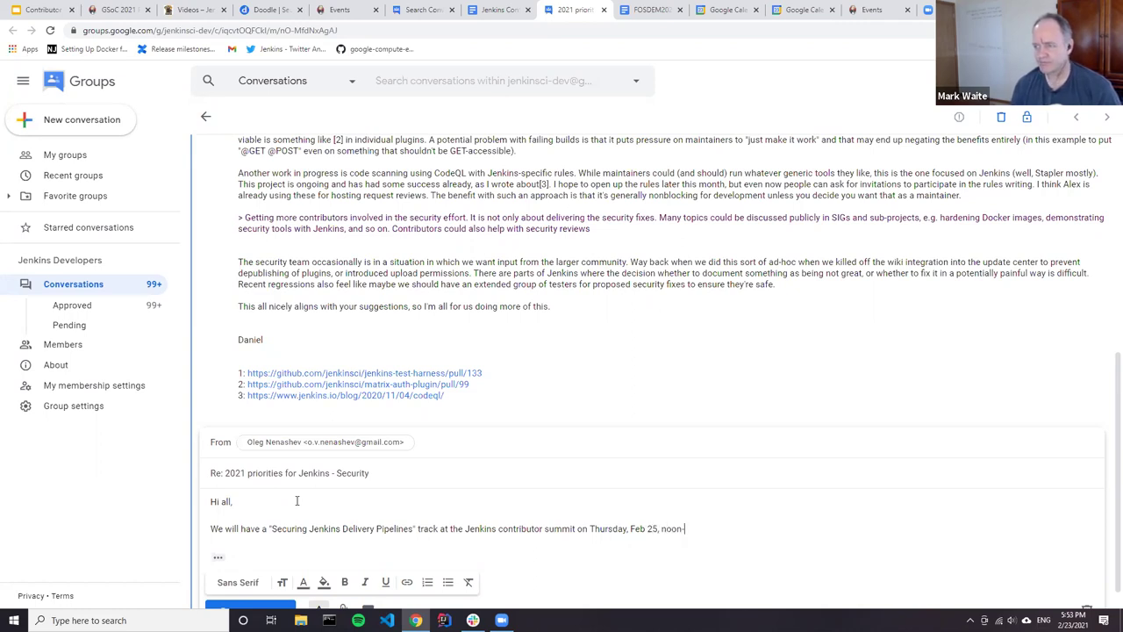
pyautogui.write('1:30PM UTC.')
# Step: Paste the Zoom link and passcode bullets below the announcement and add a new bullet
pyautogui.press('Return')
pyautogui.hotkey('ctrl', 'v')
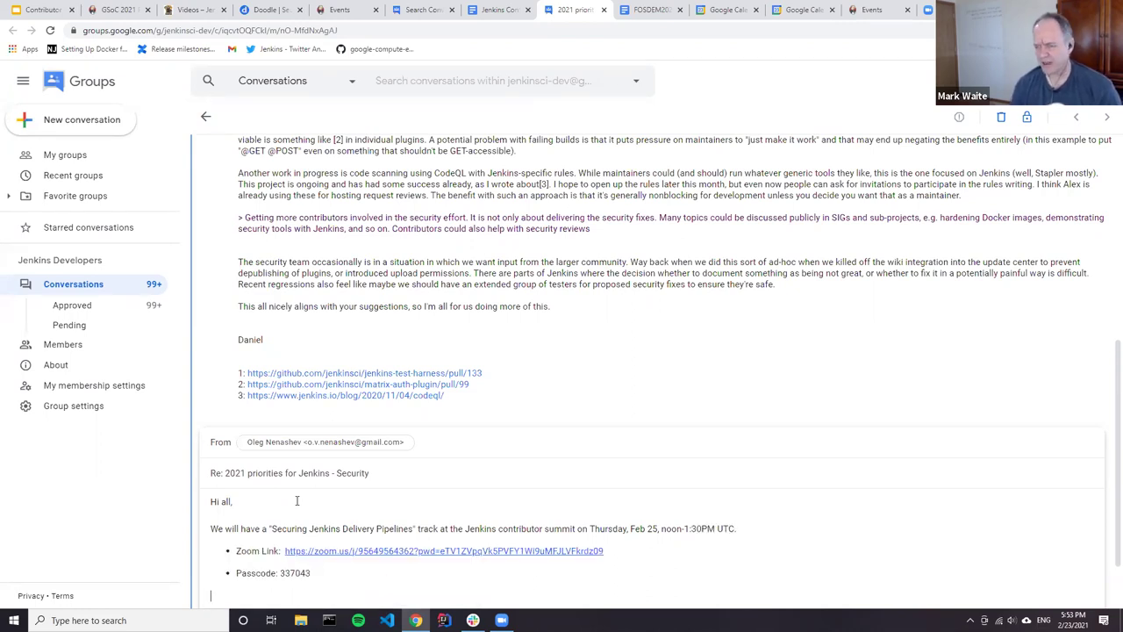
pyautogui.press('Return')
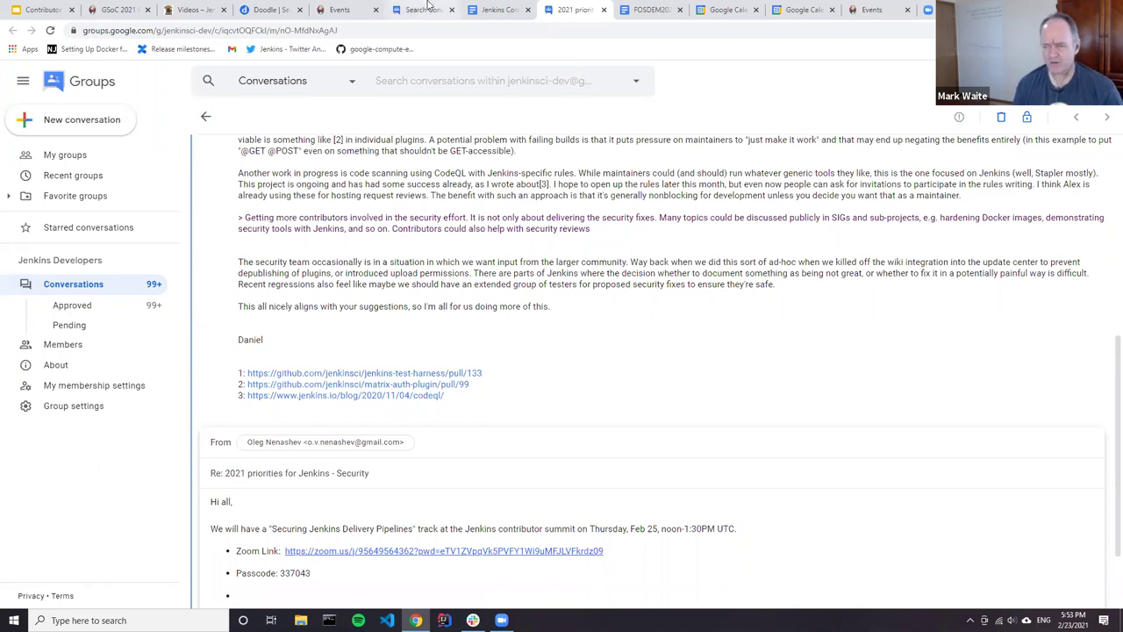